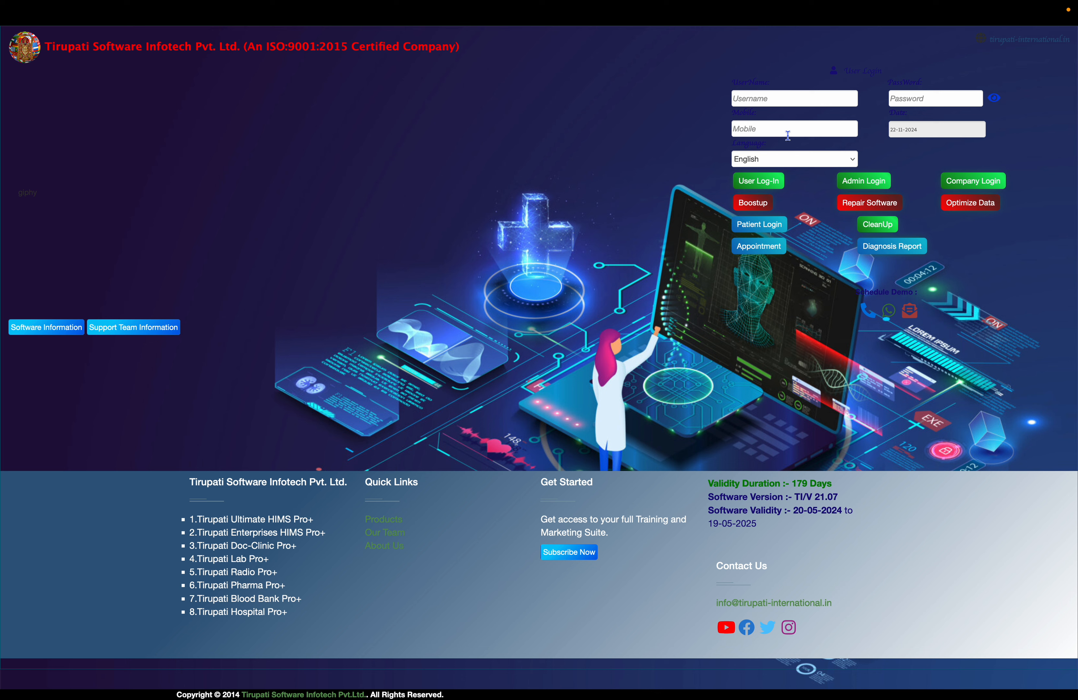
Enter CLINIC as the username on the login form.
click(774, 99)
text(clini)
key(BackSpace)
key(BackSpace)
key(BackSpace)
key(BackSpace)
key(Caps_Lock)
text(CLINIC)
key(Tab)
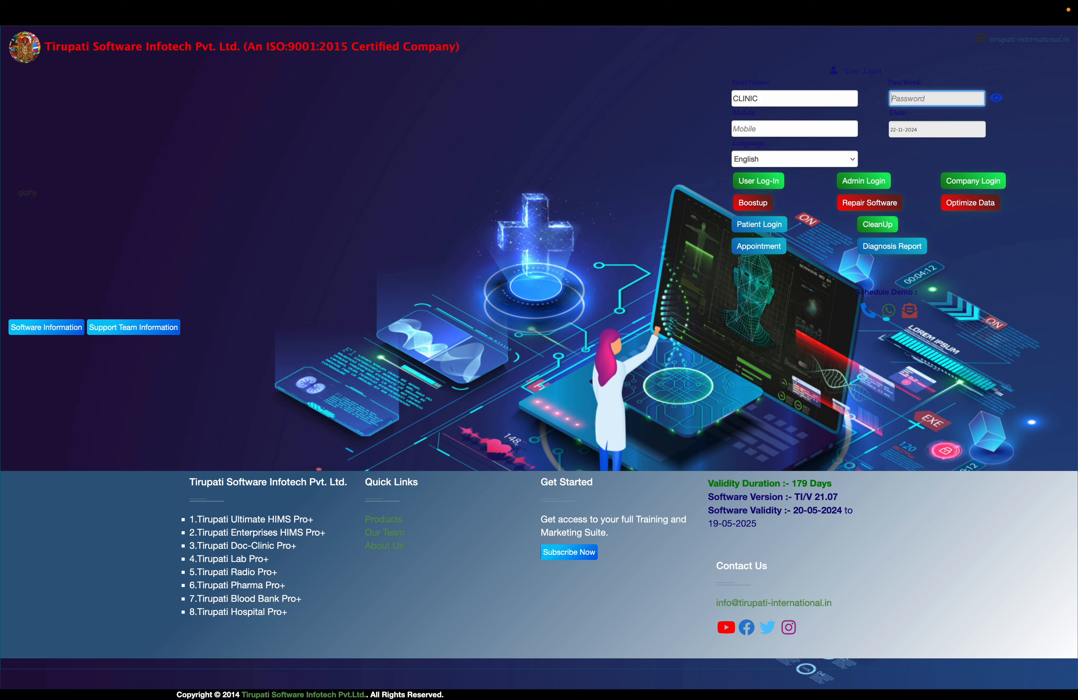
Enter the account password and log in as a regular user.
text(•••••)
key(Tab)
key(Tab)
key(Tab)
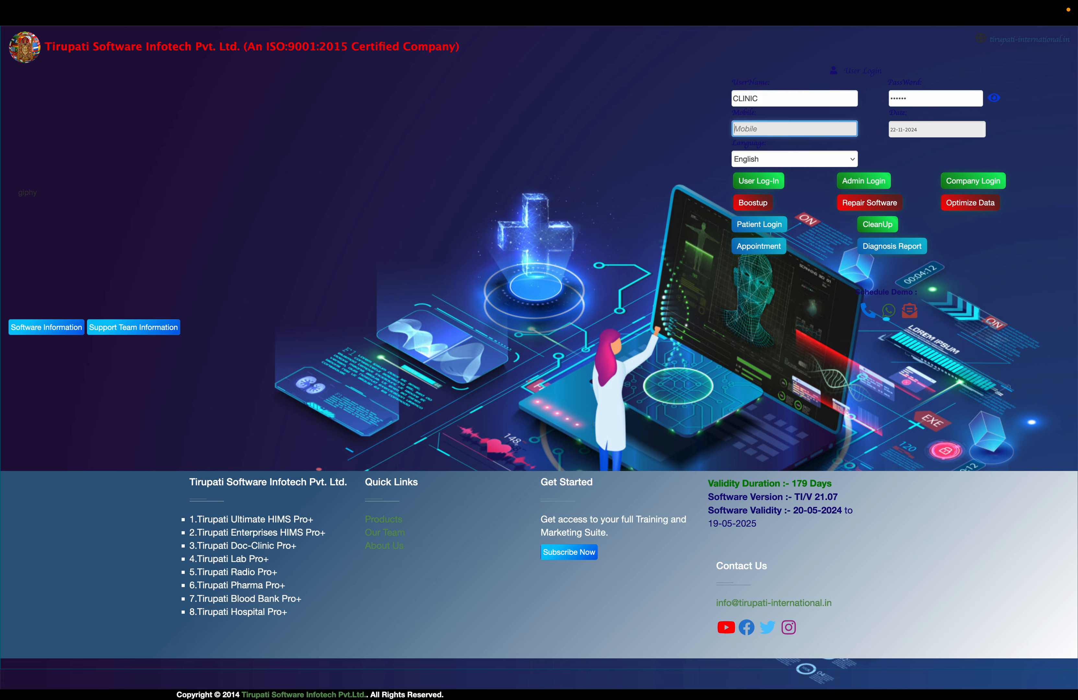
click(762, 182)
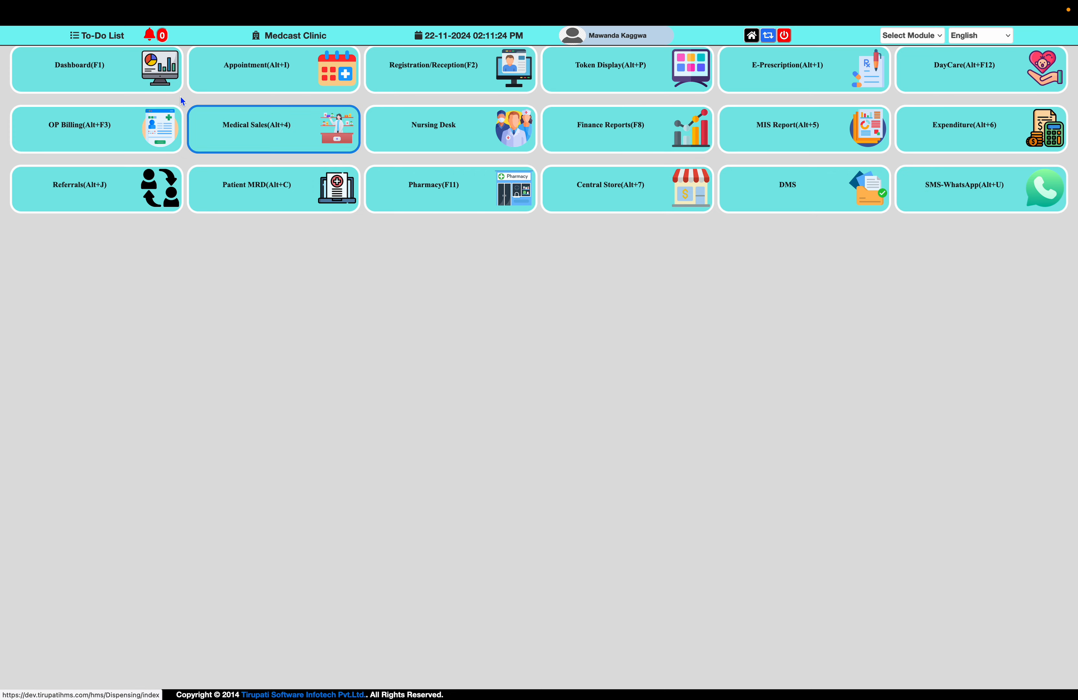
View the appointment list through the dashboard and return to the home screen.
click(140, 83)
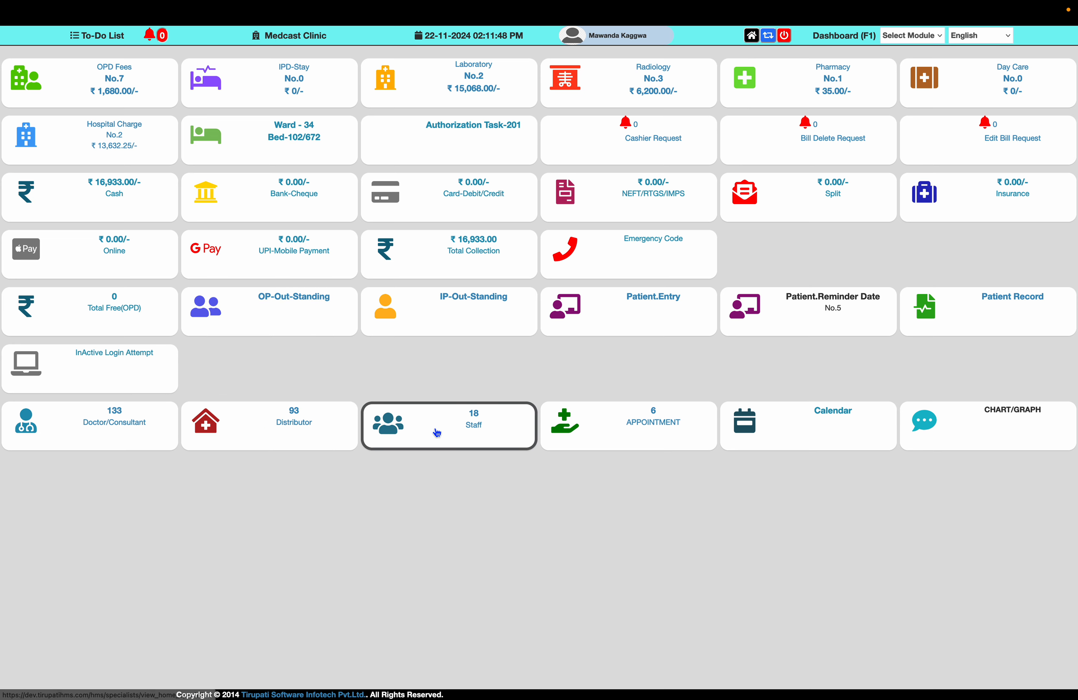
click(656, 427)
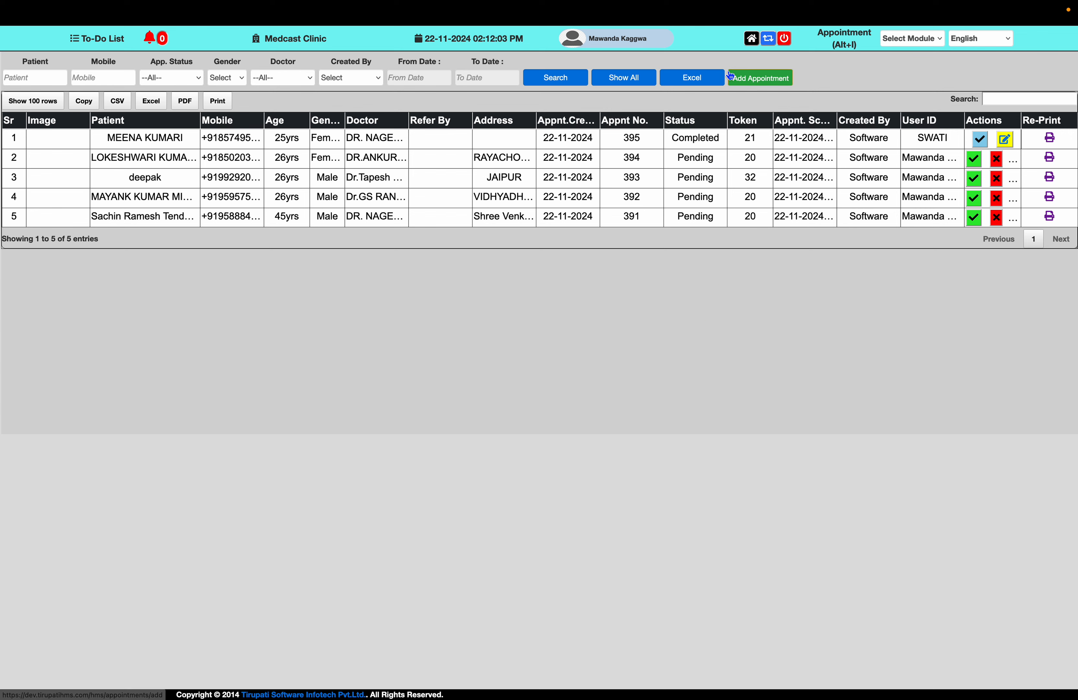
click(751, 40)
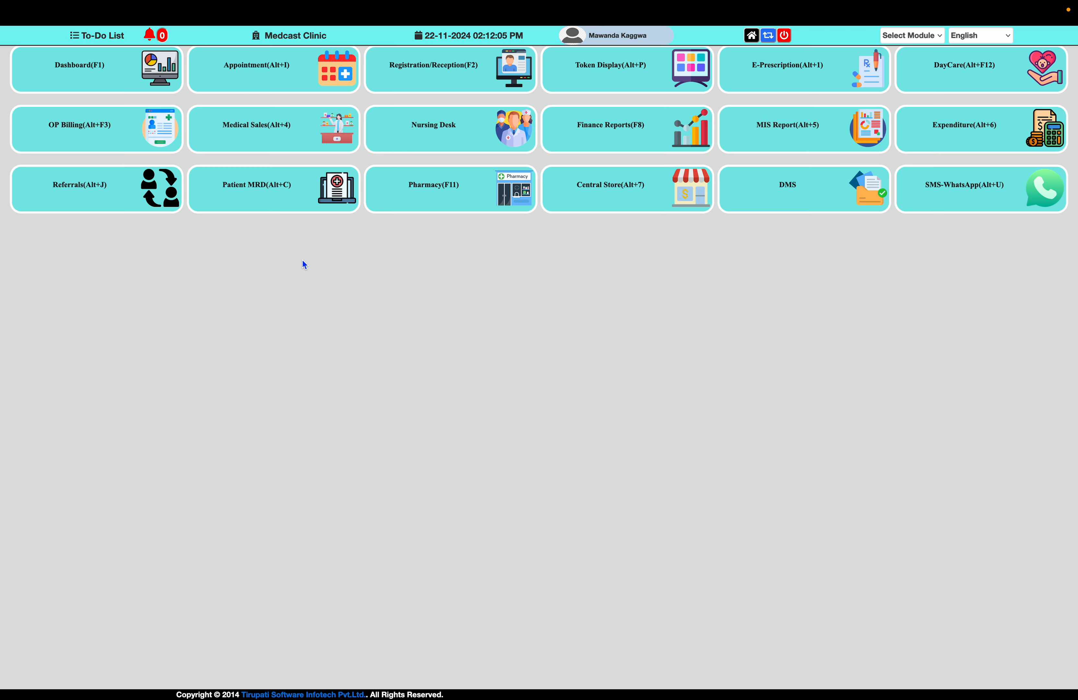
Start a new appointment with camera access allowed and set the patient's salutation to Mr.
click(278, 66)
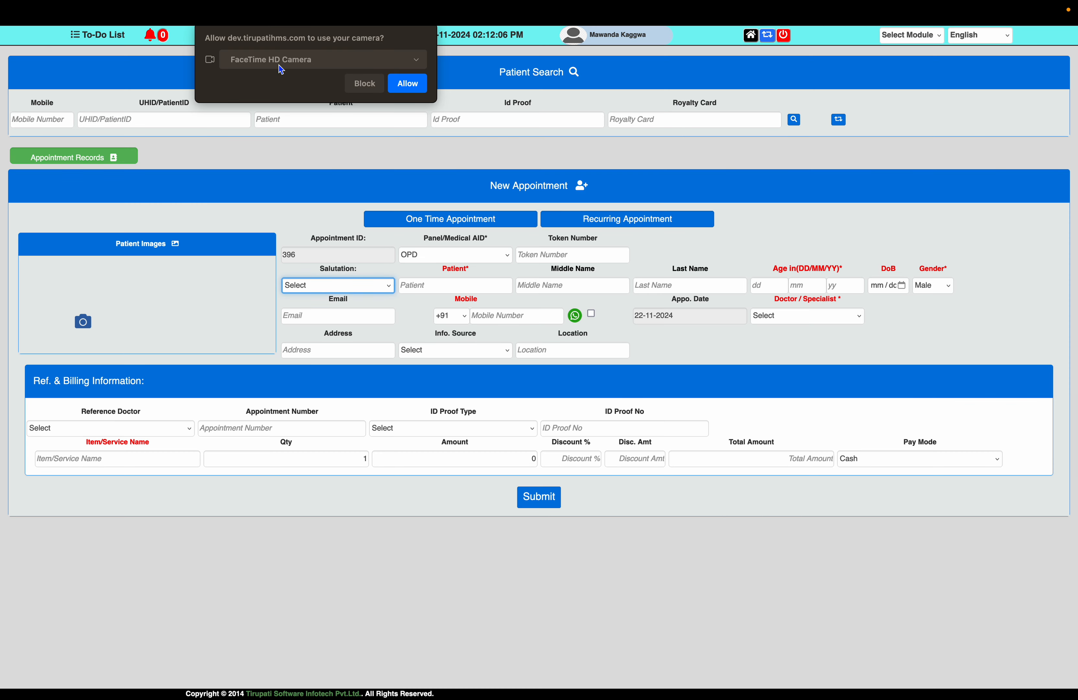
click(405, 83)
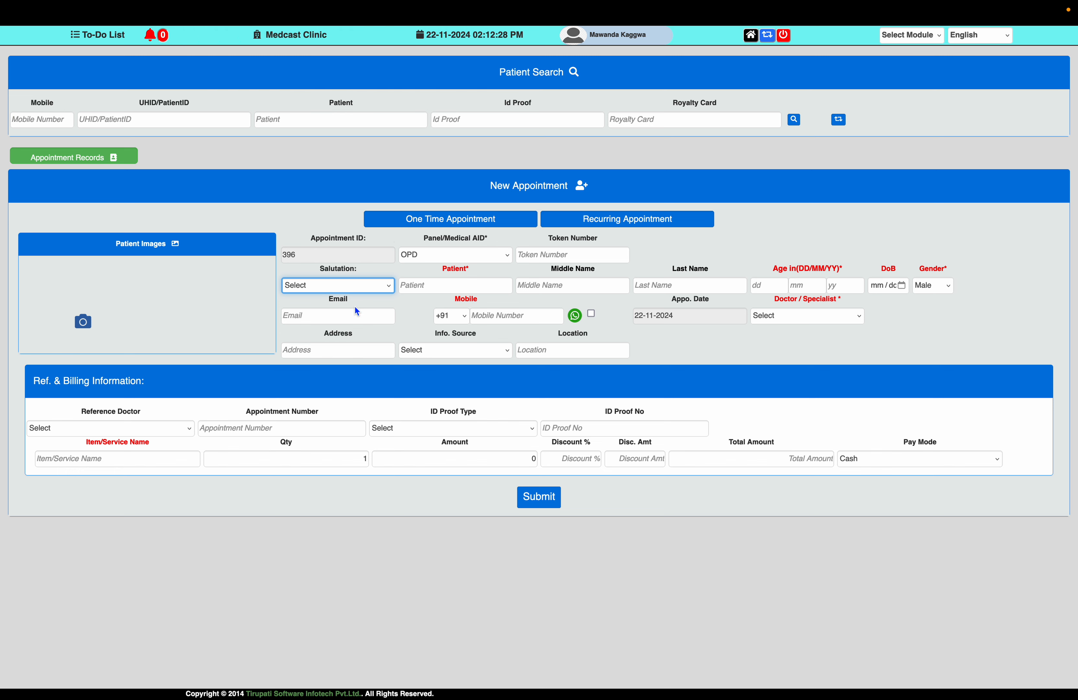
click(357, 283)
key(Down)
key(Return)
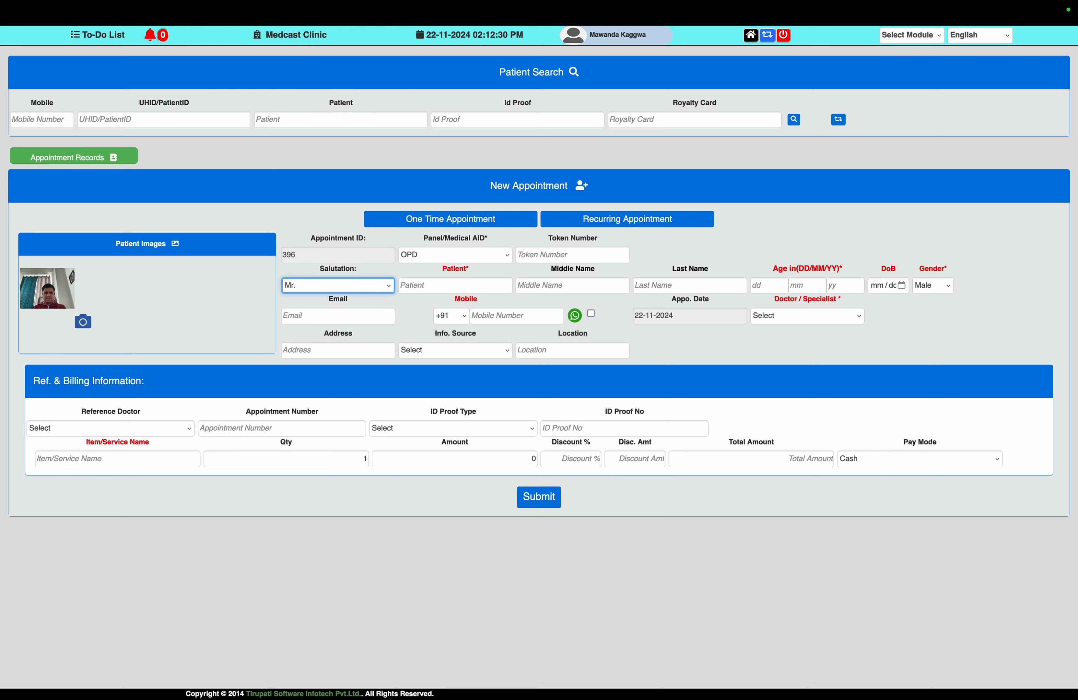
Enter the patient's first, middle and last names in the new appointment.
key(Tab)
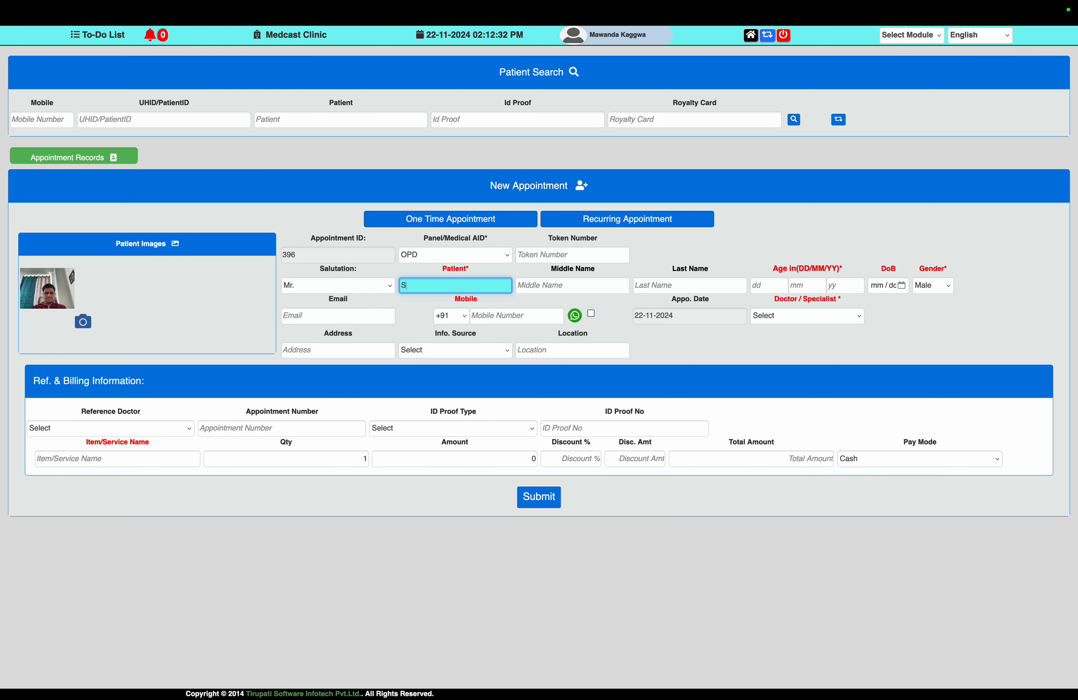
key(Tab)
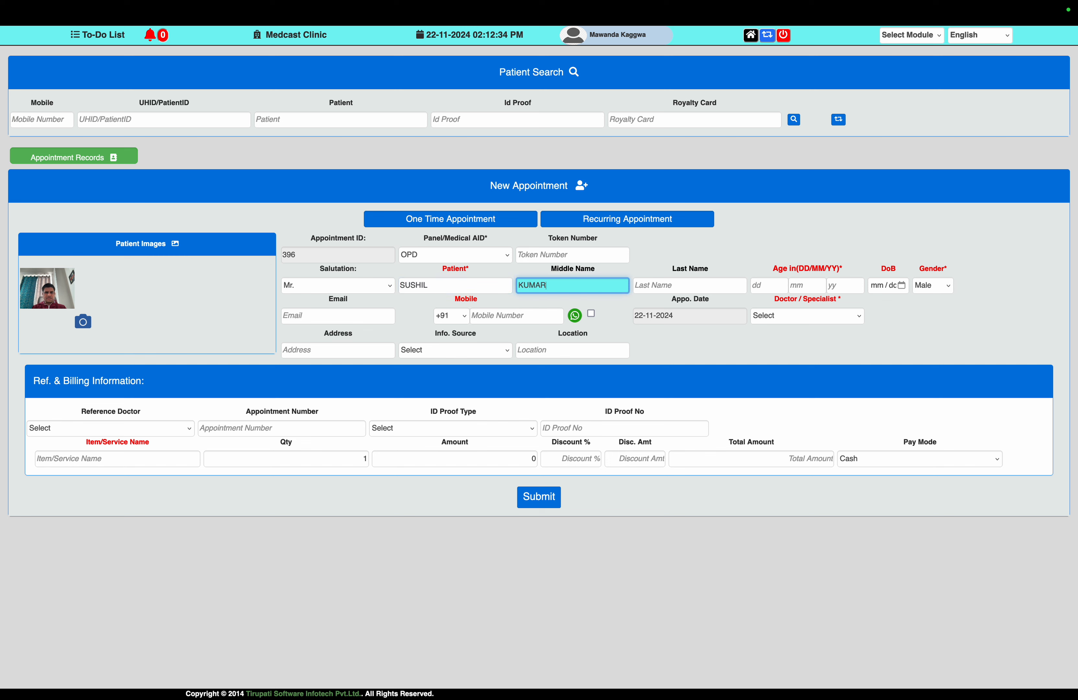
key(Tab)
Set the patient's age to 45 years and enter the mobile number, dismissing the record lookup alert.
key(Tab)
key(Tab)
key(Tab)
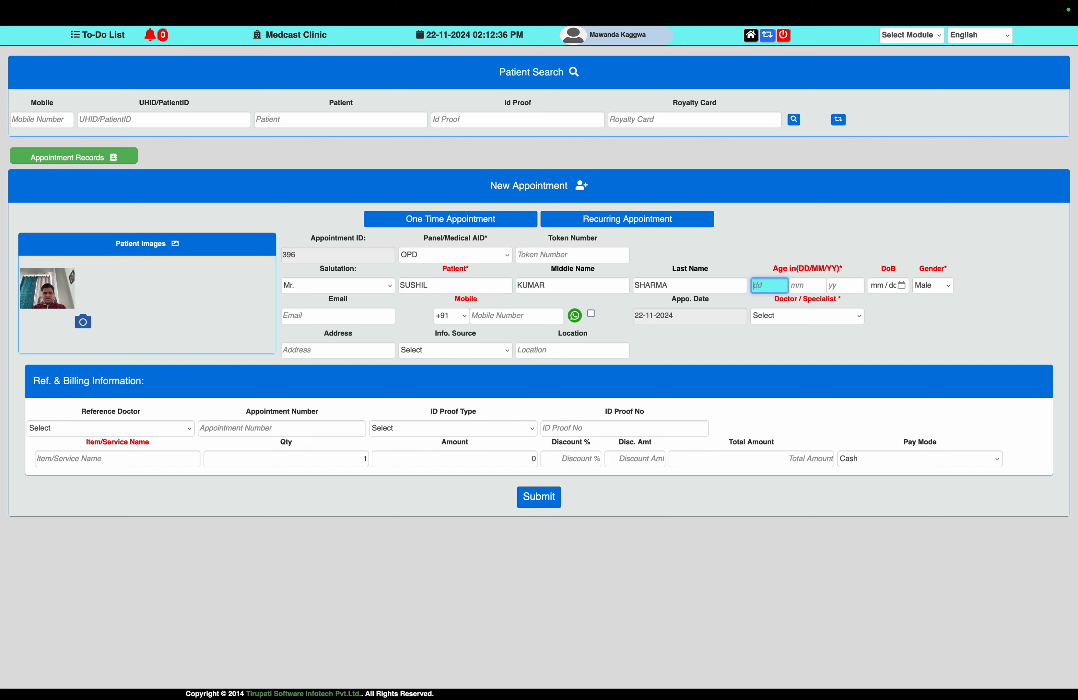
text(45)
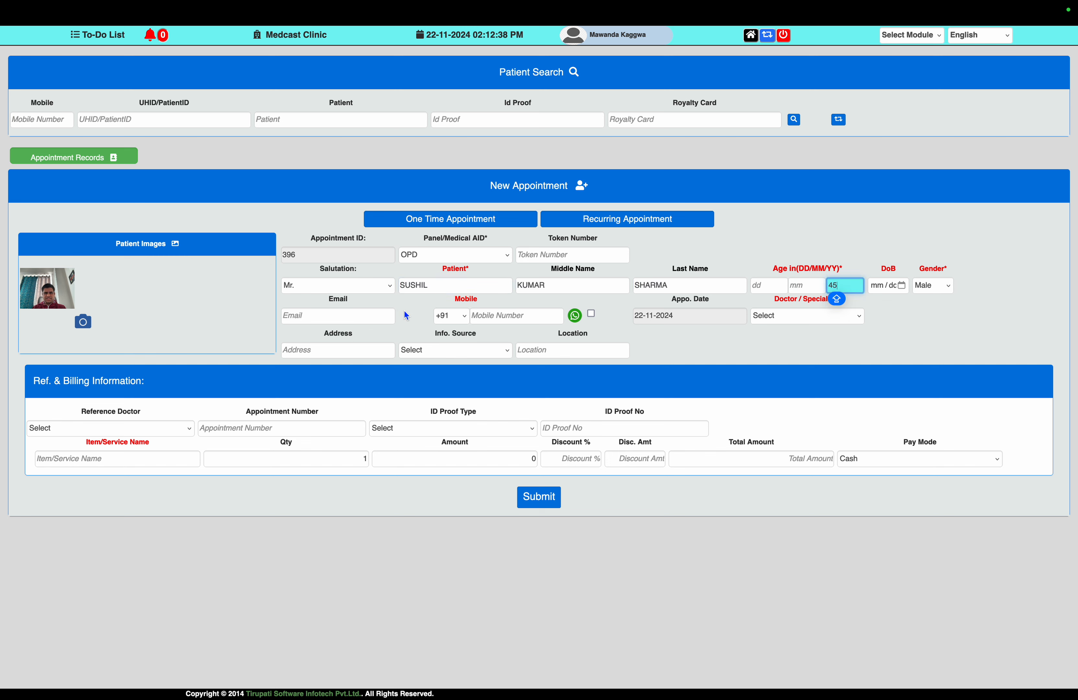
click(483, 317)
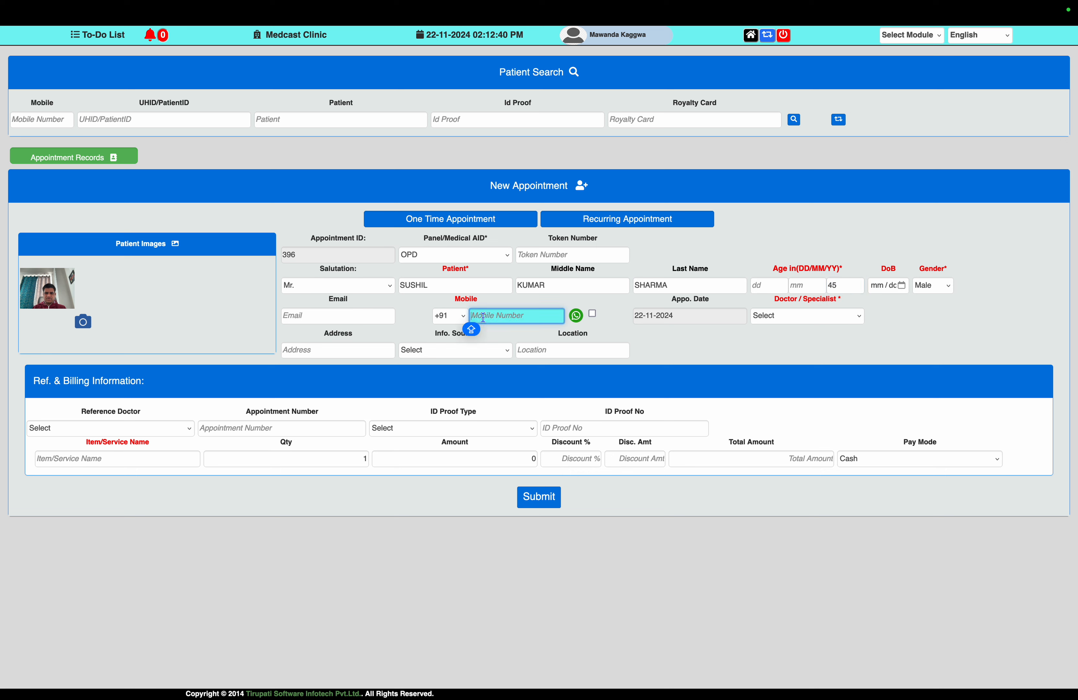
text(986753211)
click(772, 318)
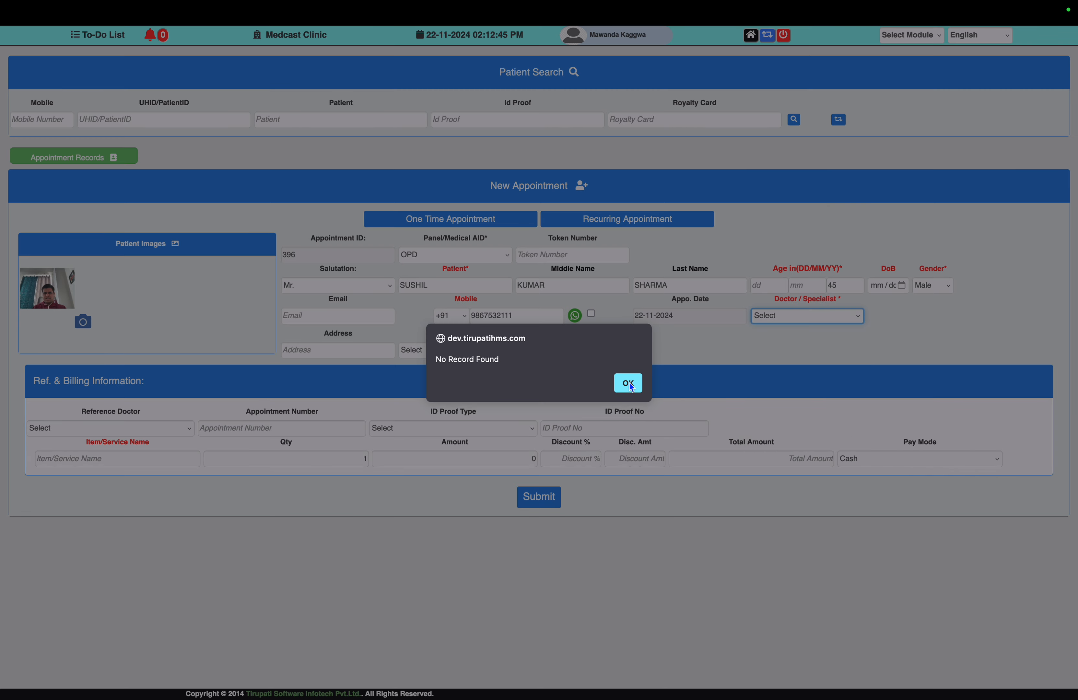
click(629, 384)
Assign the first General Medicine doctor and time slot 17:00-17:10 Tok26, and submit the appointment without saving its slip.
click(787, 319)
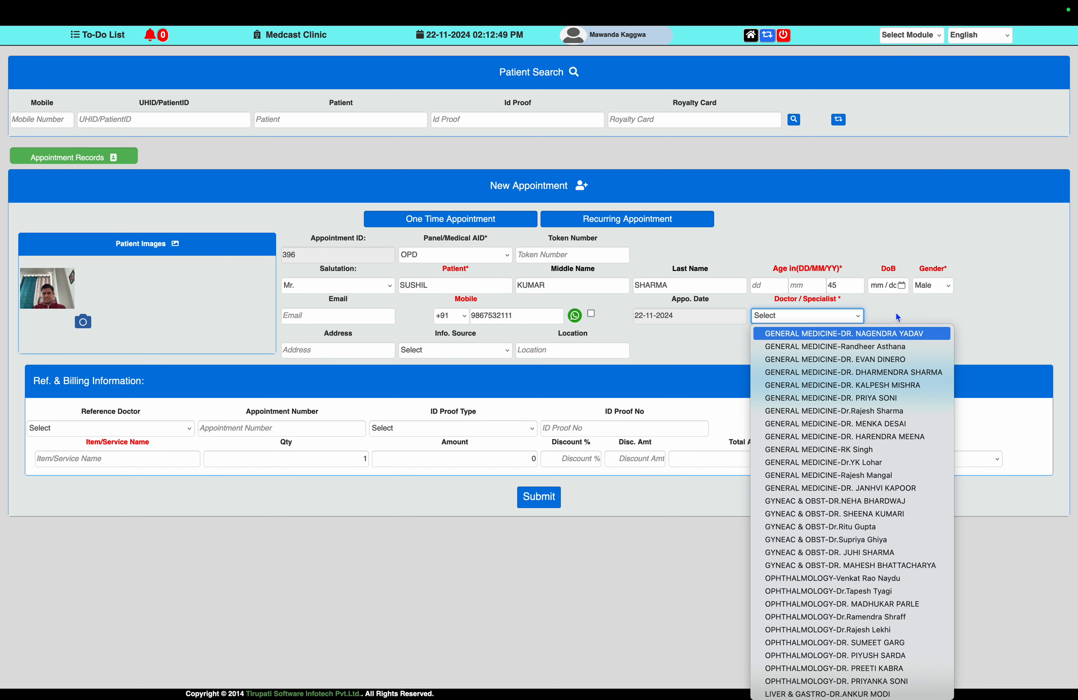
click(876, 336)
click(909, 317)
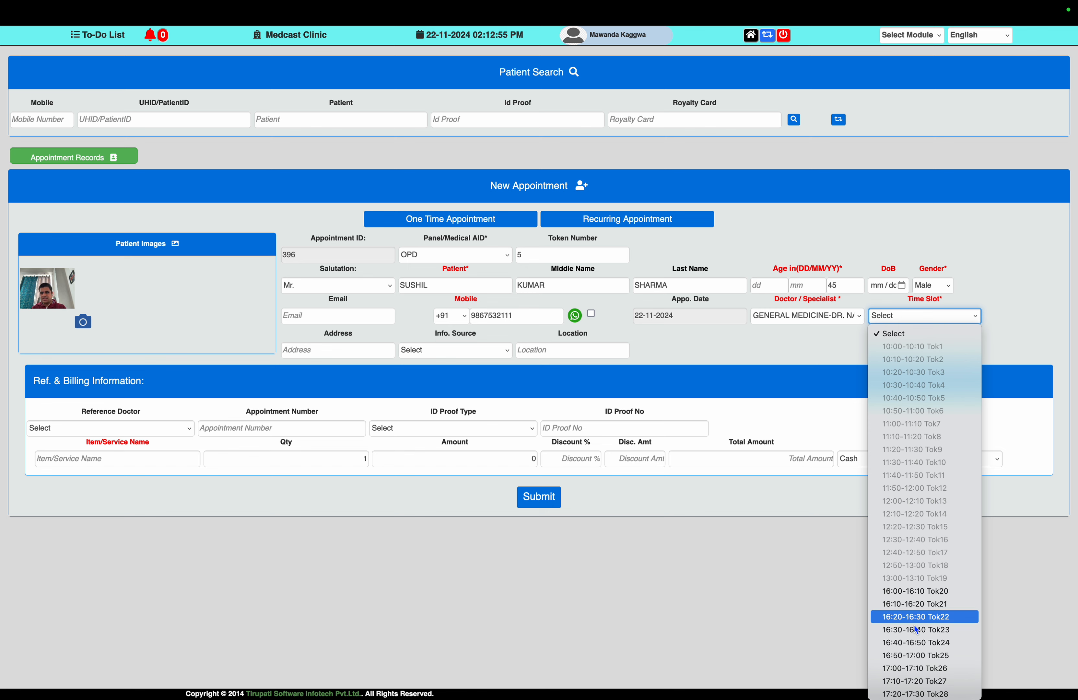
click(912, 672)
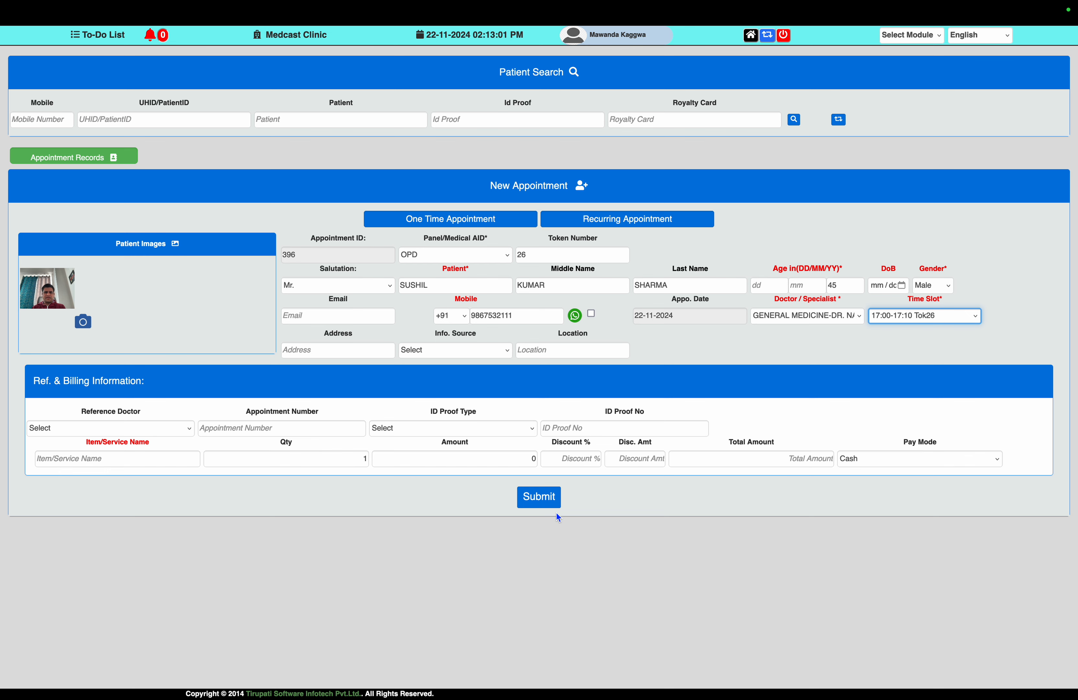
click(545, 503)
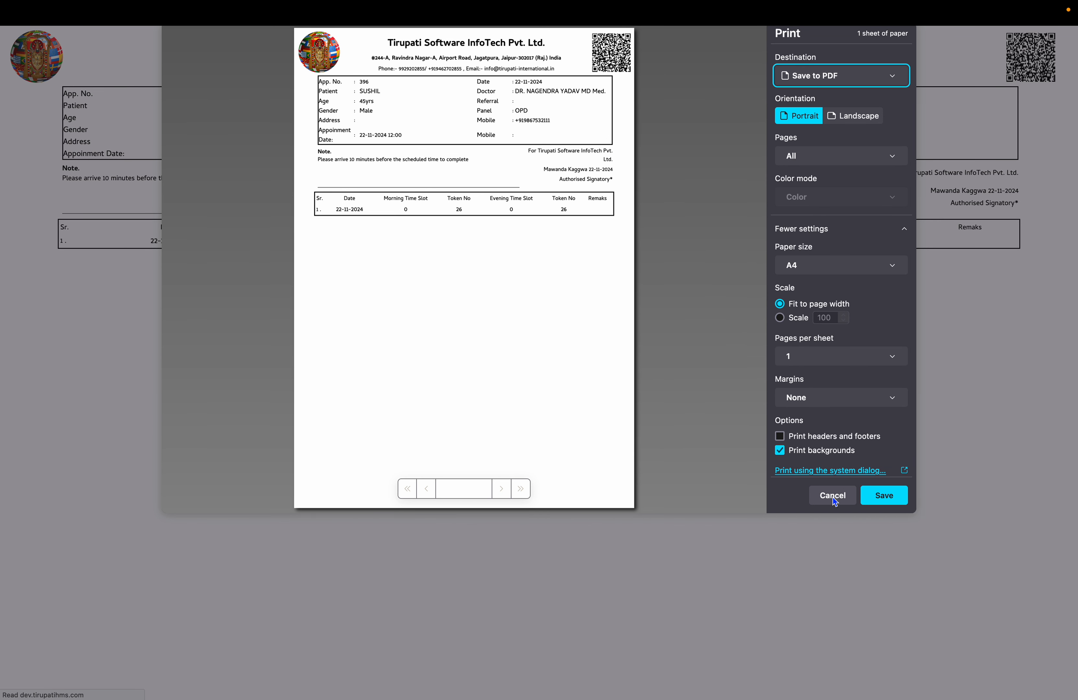
click(832, 496)
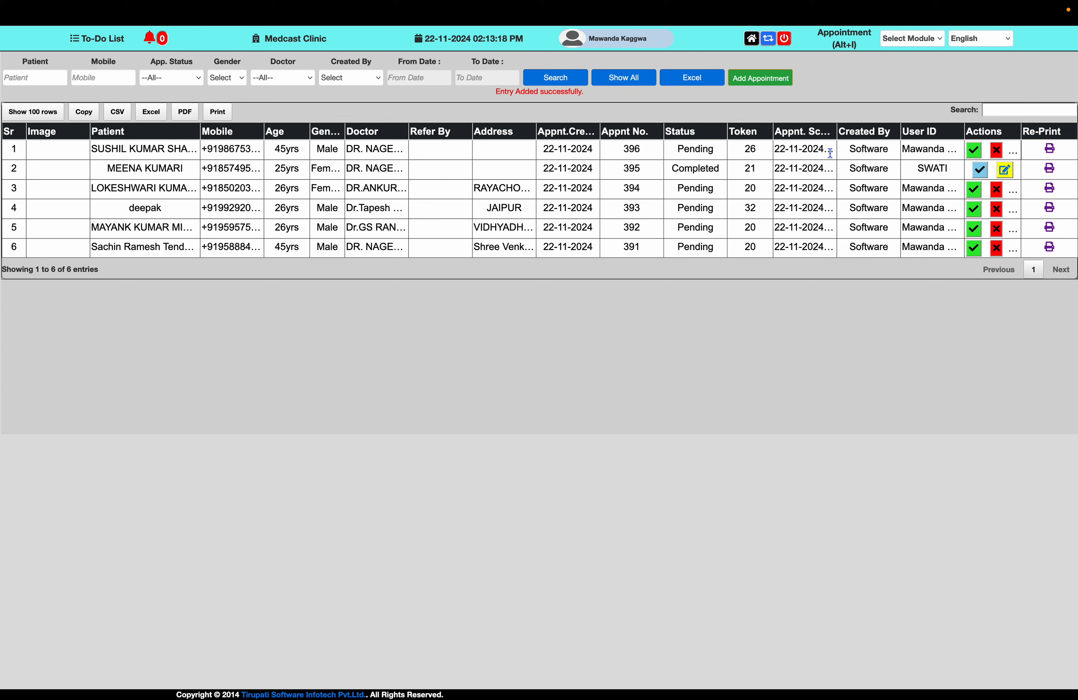
Accept the pending token 26 appointment for OPD registration and cancel printing of the resulting receipt.
click(975, 152)
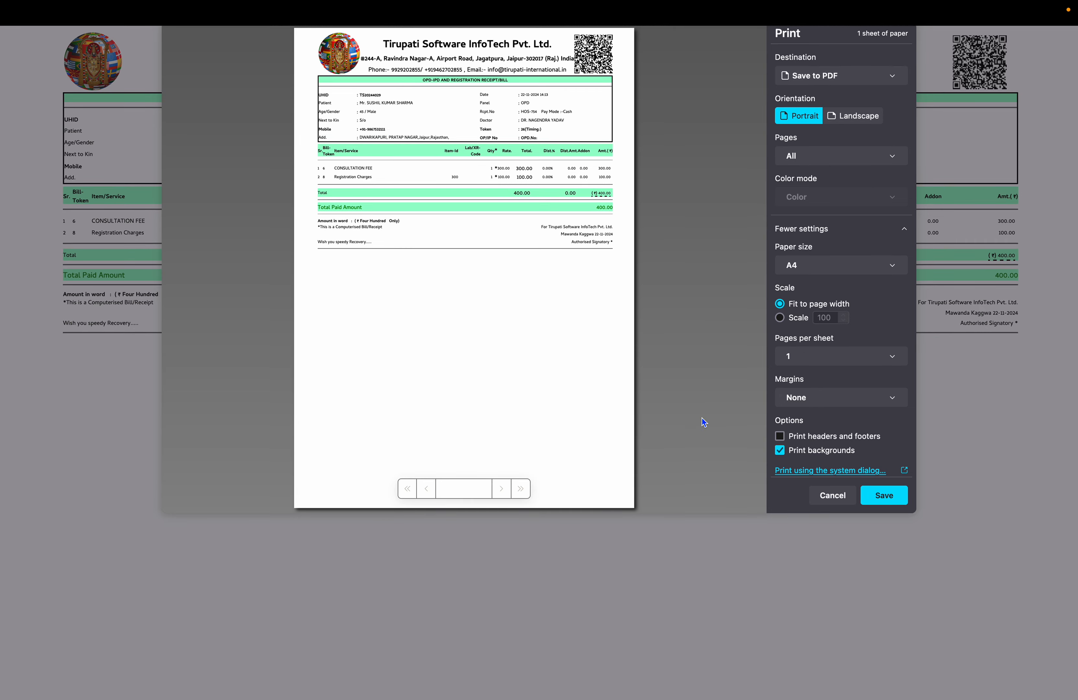
click(836, 501)
Return to the home screen and open the first listed doctor's OPD patient queue from Token Display.
mouse_move(377, 3)
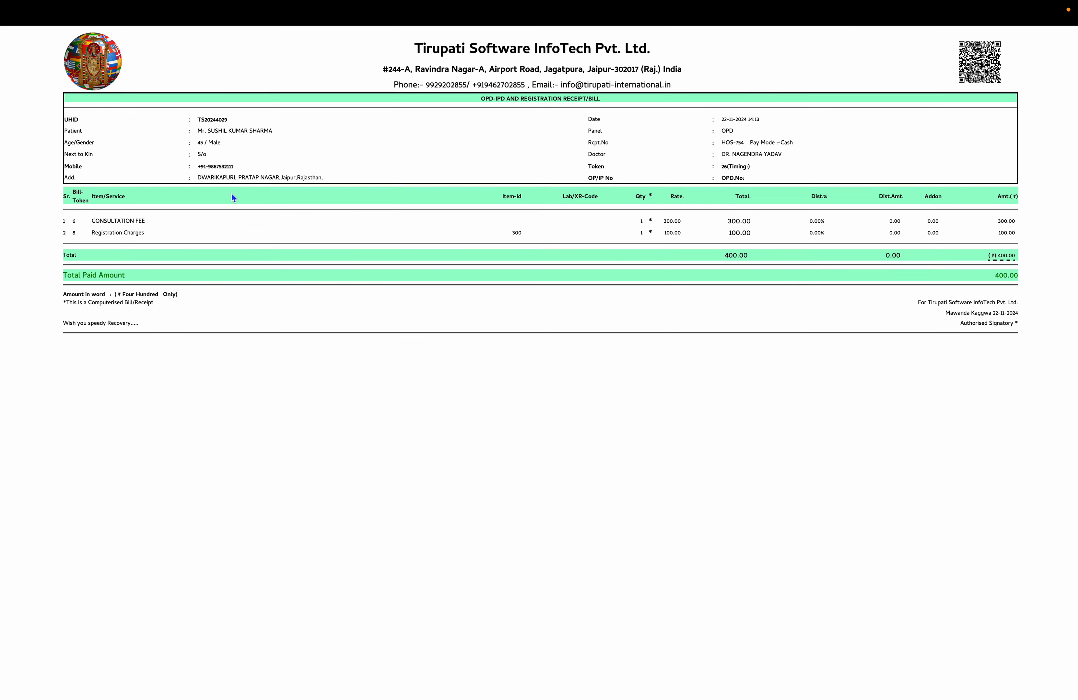
mouse_move(75, 3)
click(75, 34)
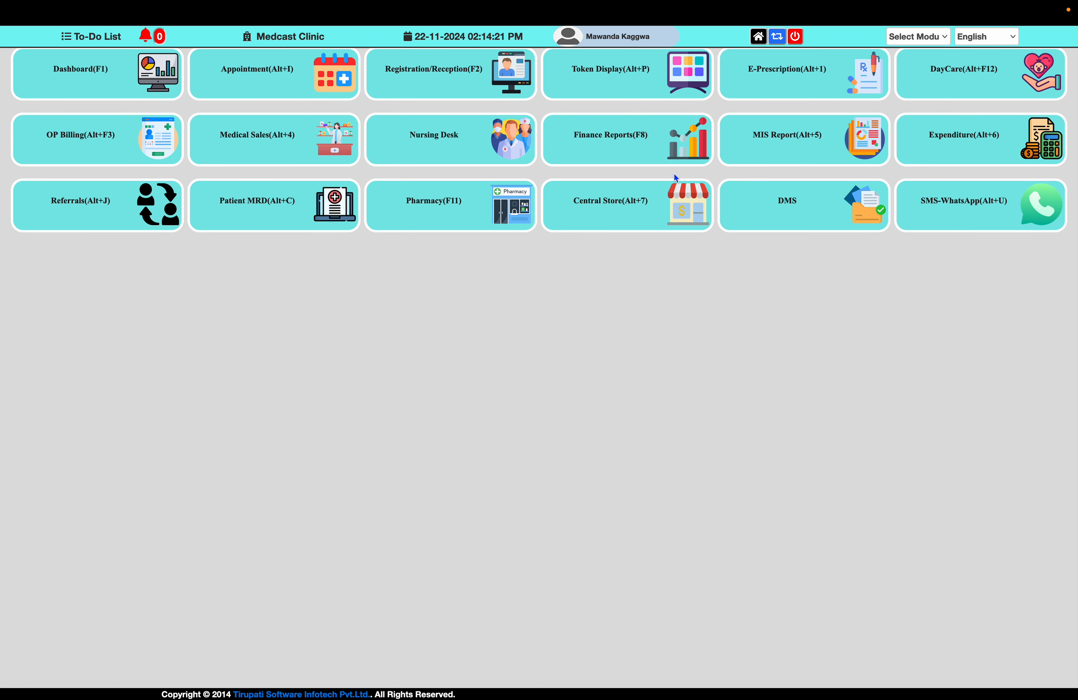
click(613, 83)
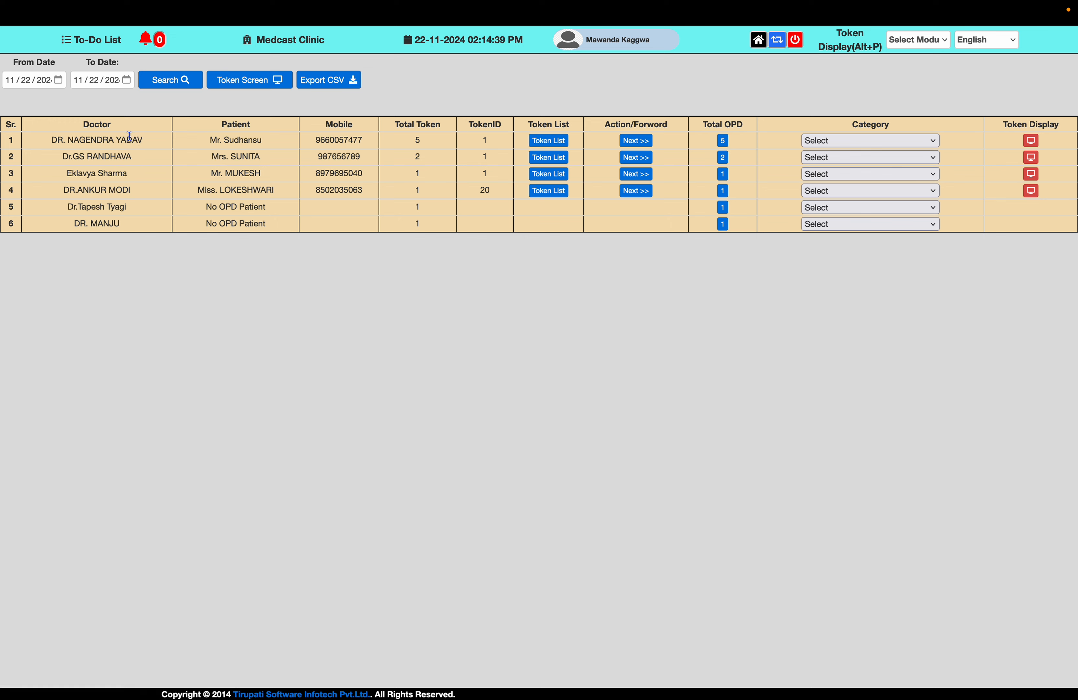
click(721, 142)
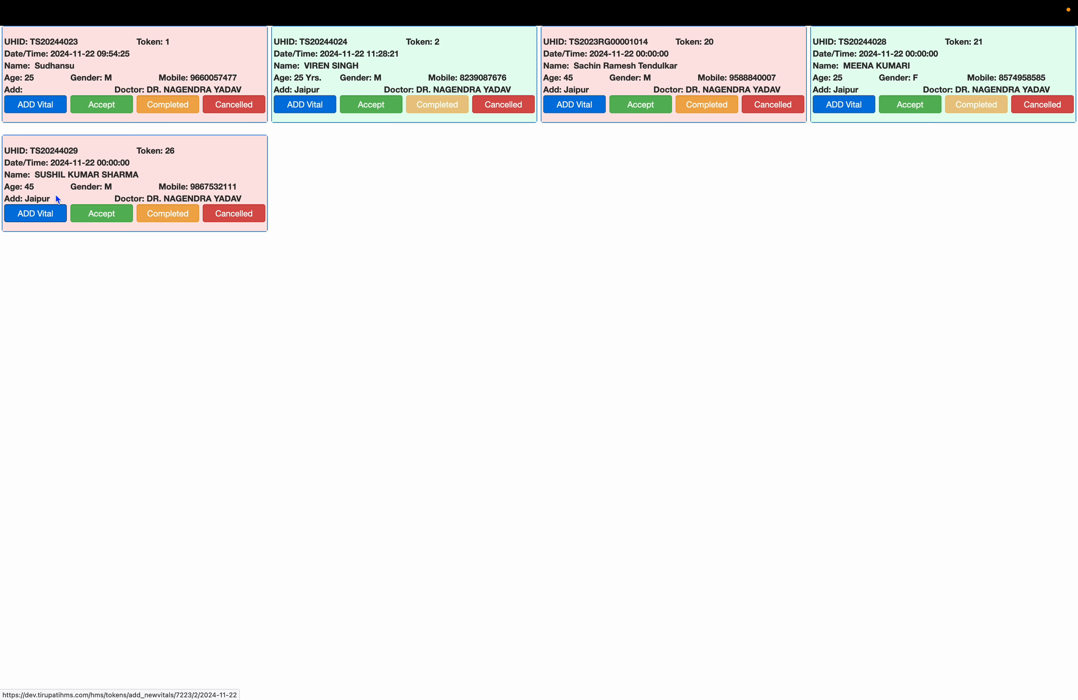
Open the vitals form for the token 26 patient and set the blood pressure to 100/60 mmHg.
click(50, 219)
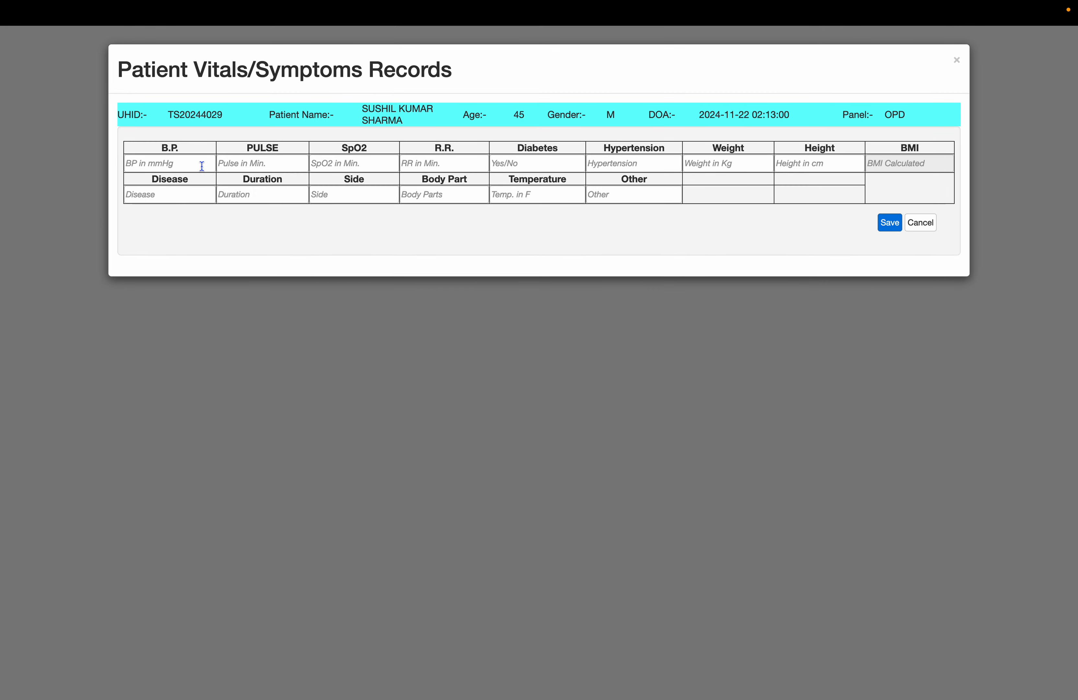
click(202, 165)
text(12)
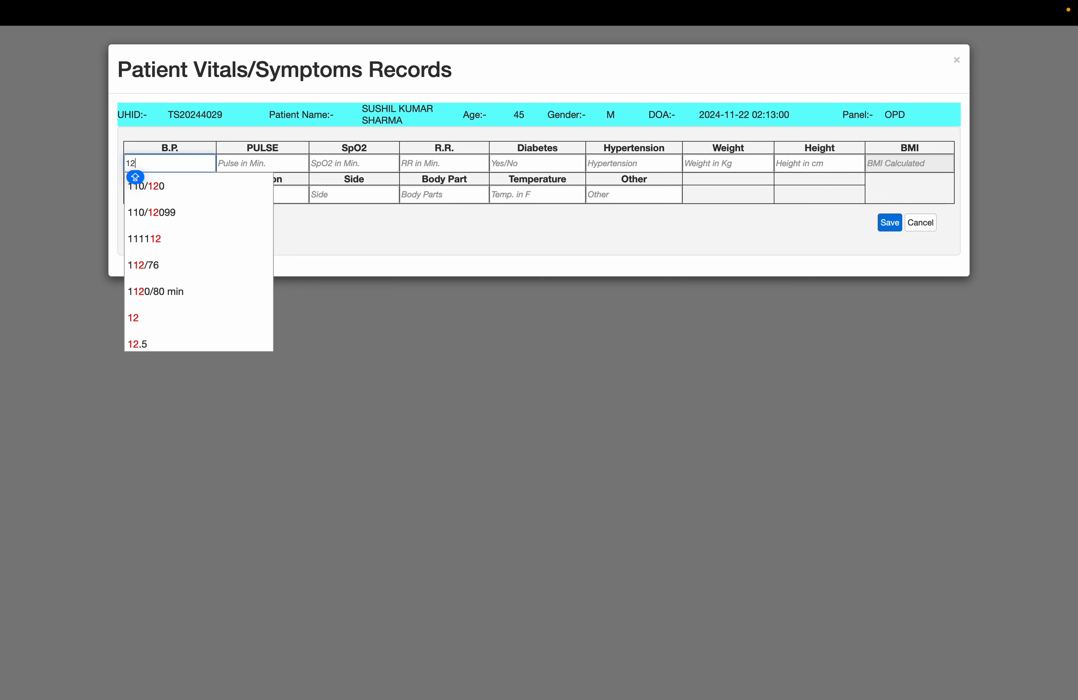
key(BackSpace)
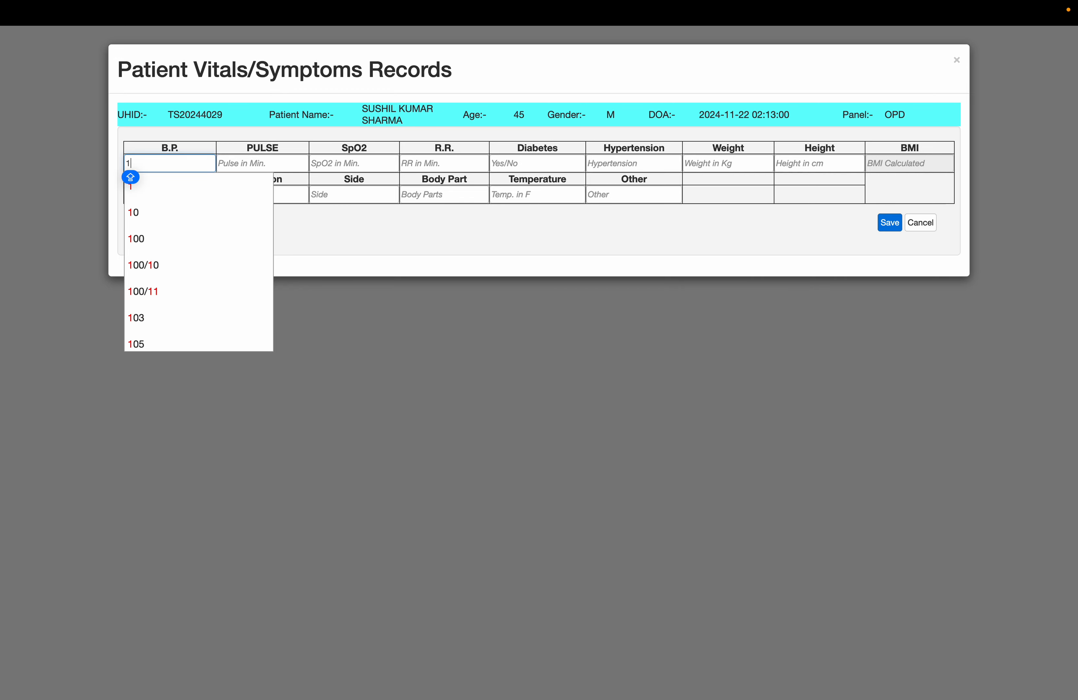
text(00/60)
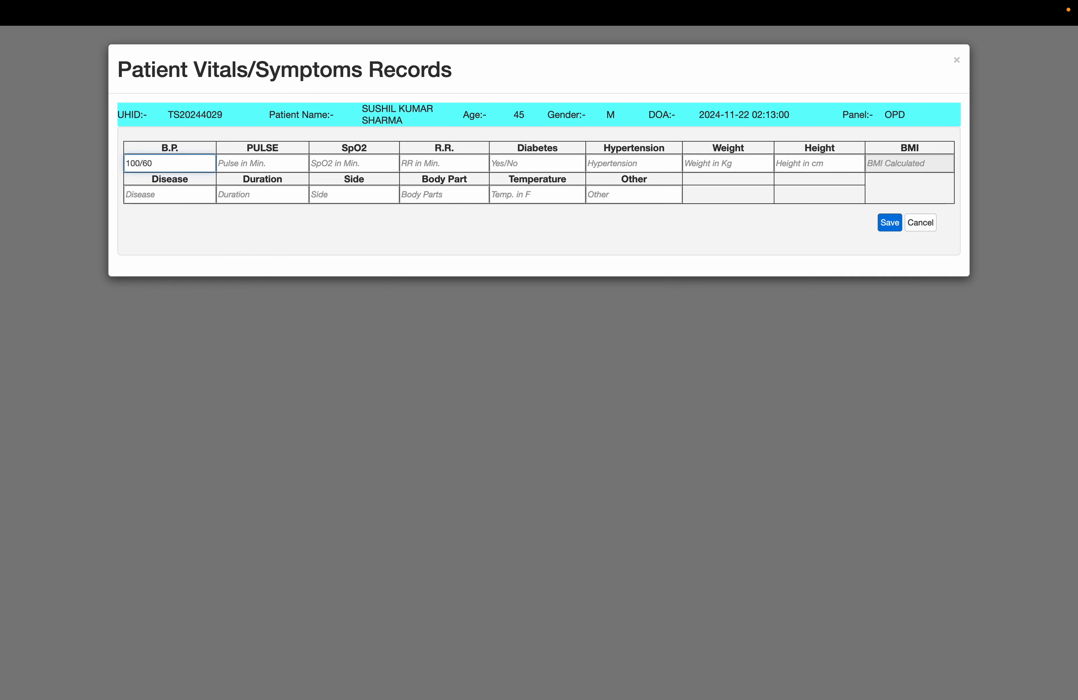
text( mmHg)
key(Tab)
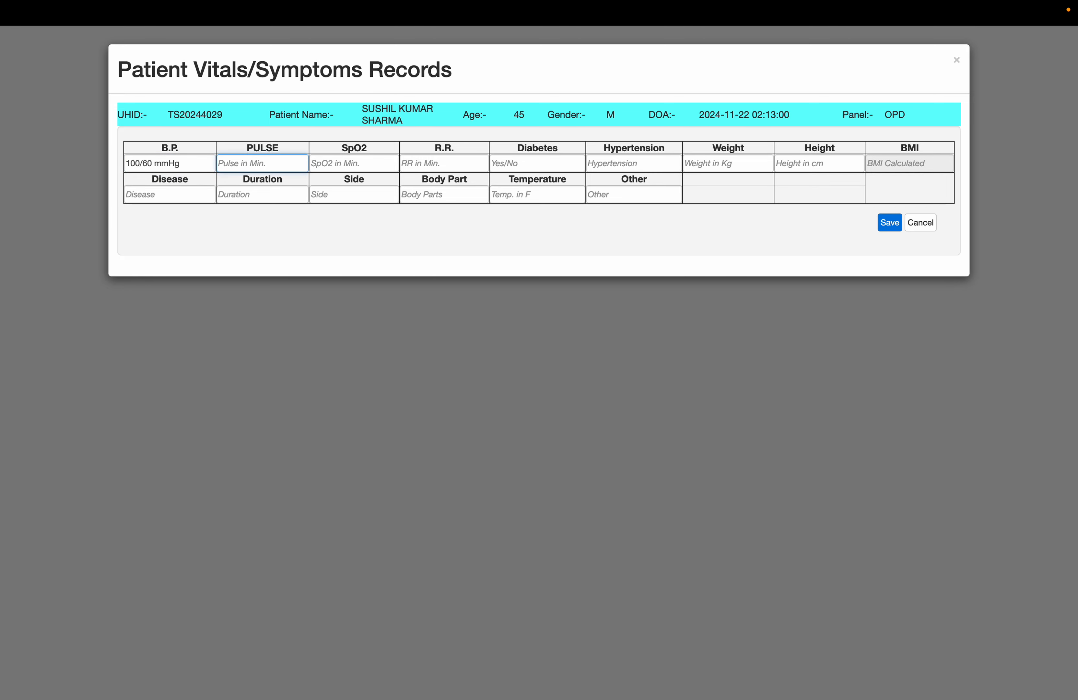
Set the patient's pulse to 67/min, SpO2 to 55/min and R.R. to 16/ min.
text(67/min)
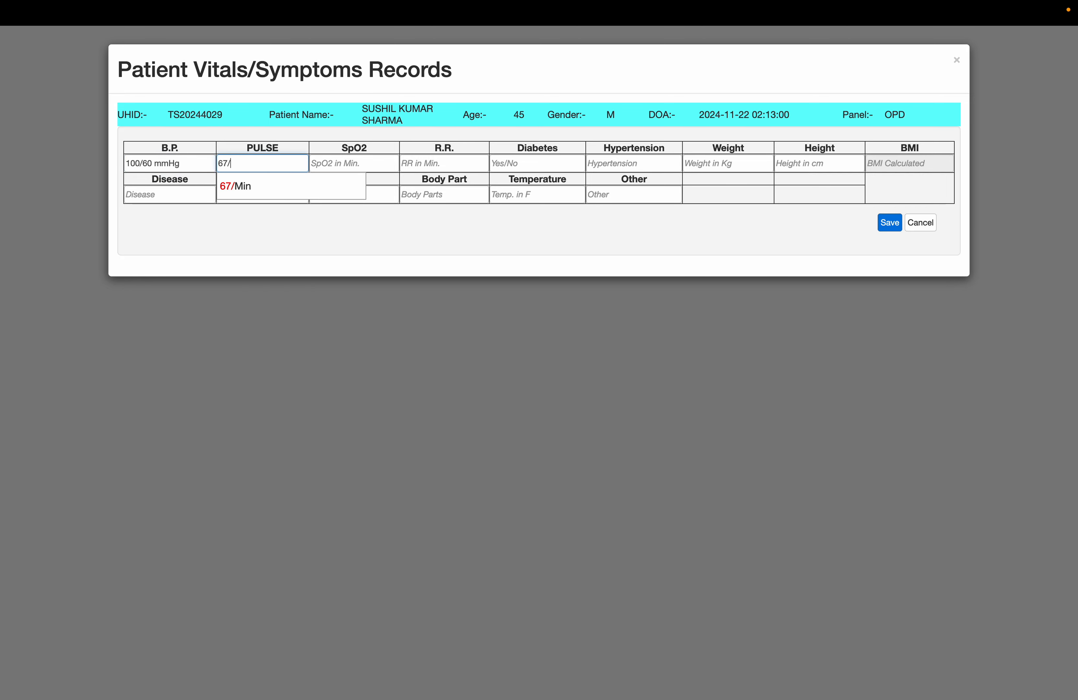
key(Tab)
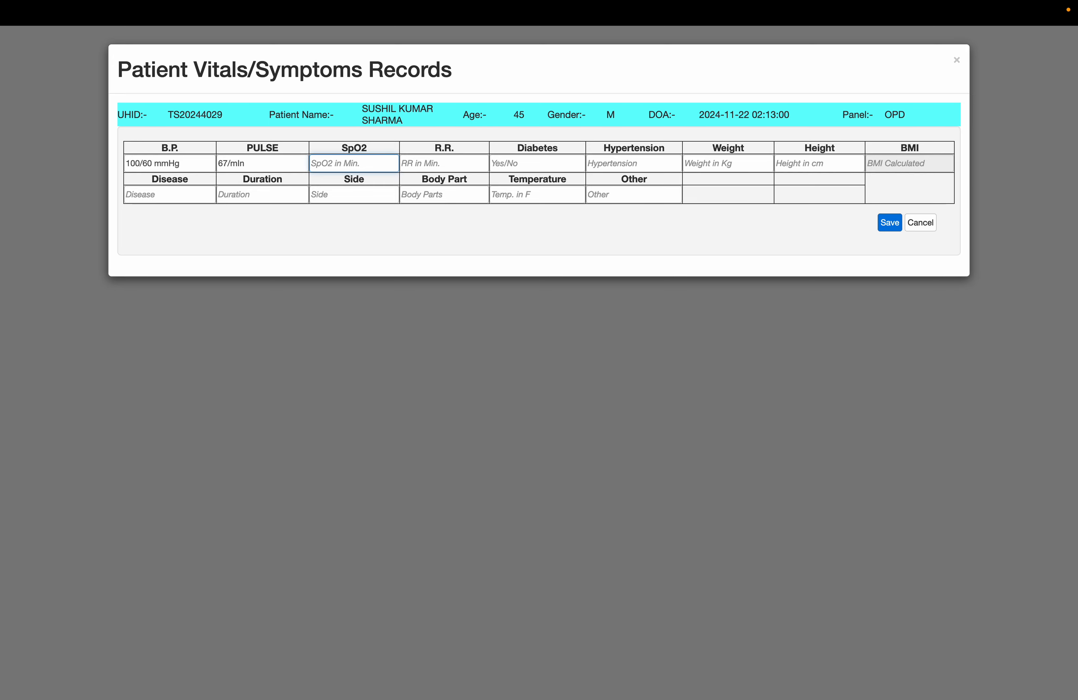
text(55/min)
key(Tab)
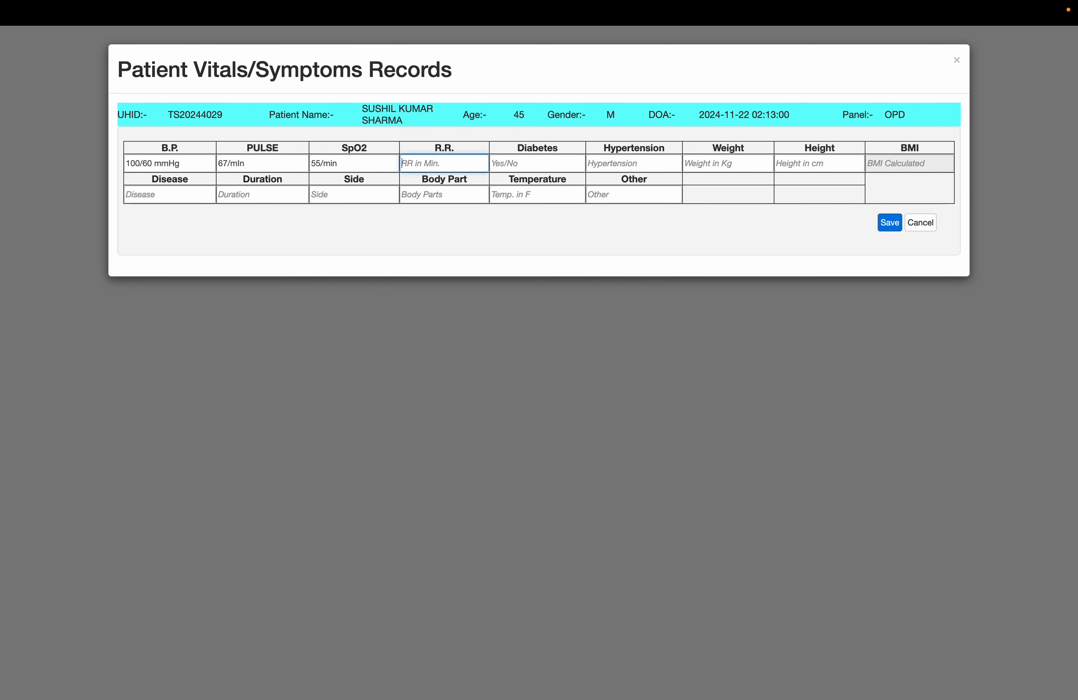
text(16/ min)
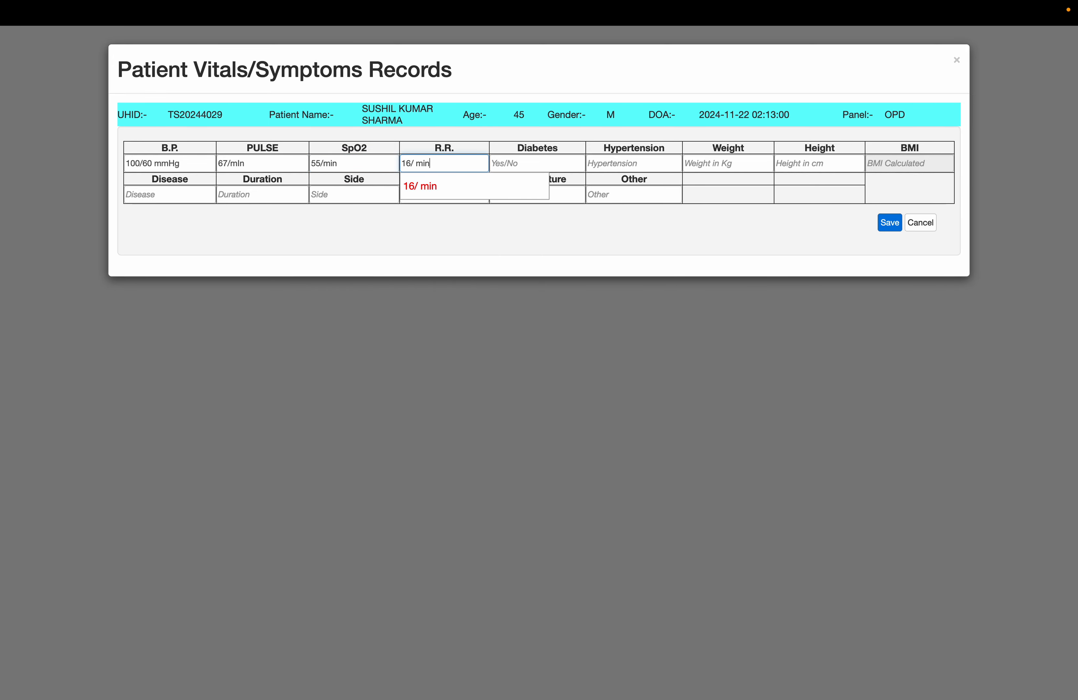
Set the patient's weight to 56 kg, leaving the diabetes and hypertension fields empty.
key(Tab)
key(Tab)
Set the patient's height to 140 cm in the vitals form.
key(Tab)
text(56)
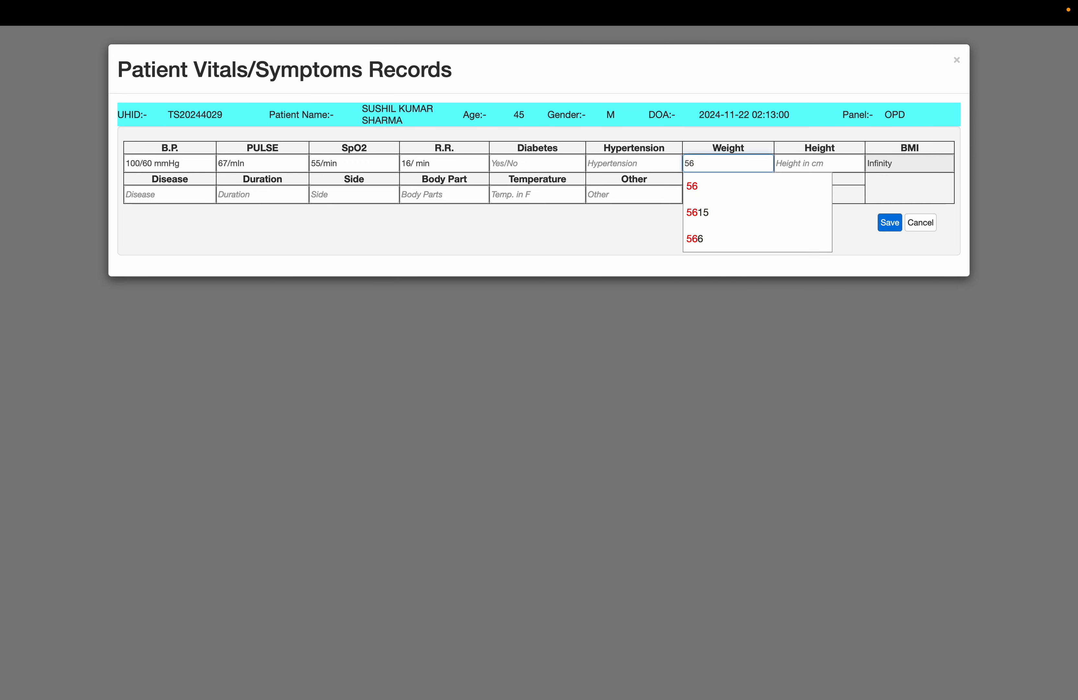
key(Tab)
text(140)
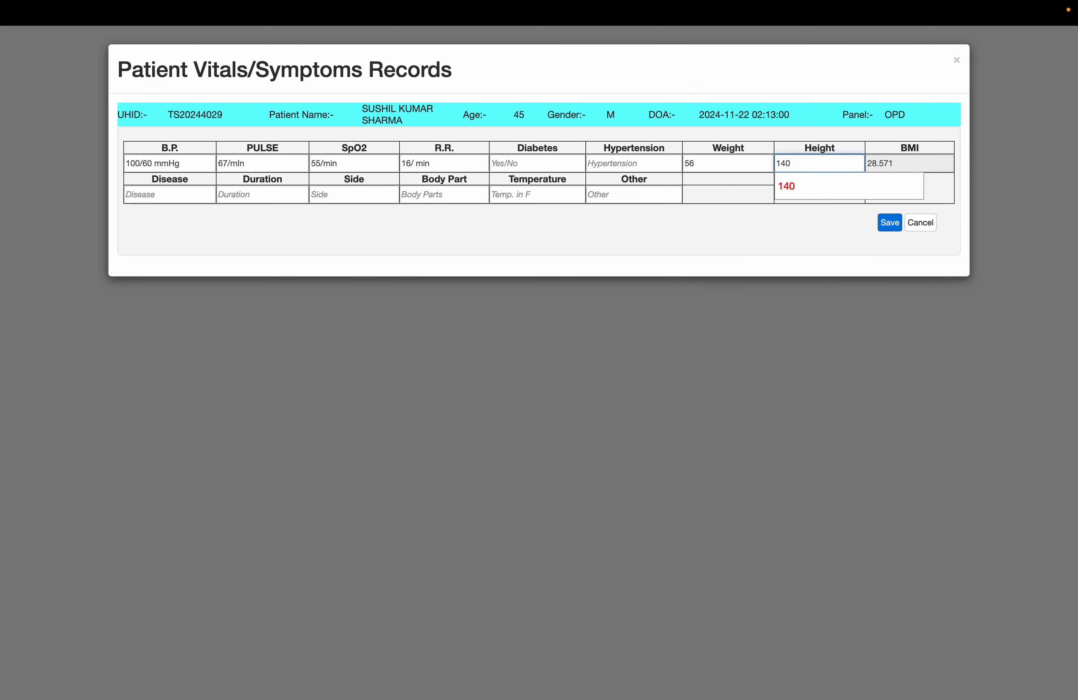
Record "Dengue & Cough" as the patient's disease.
key(Tab)
key(Tab)
key(Tab)
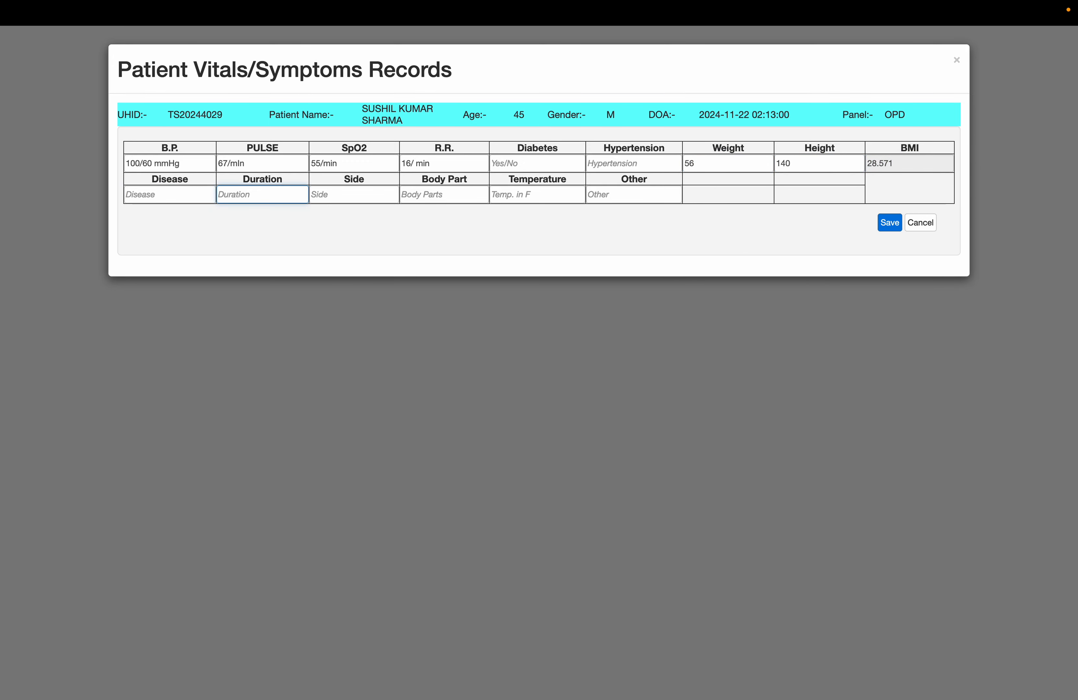
key(shift+Tab)
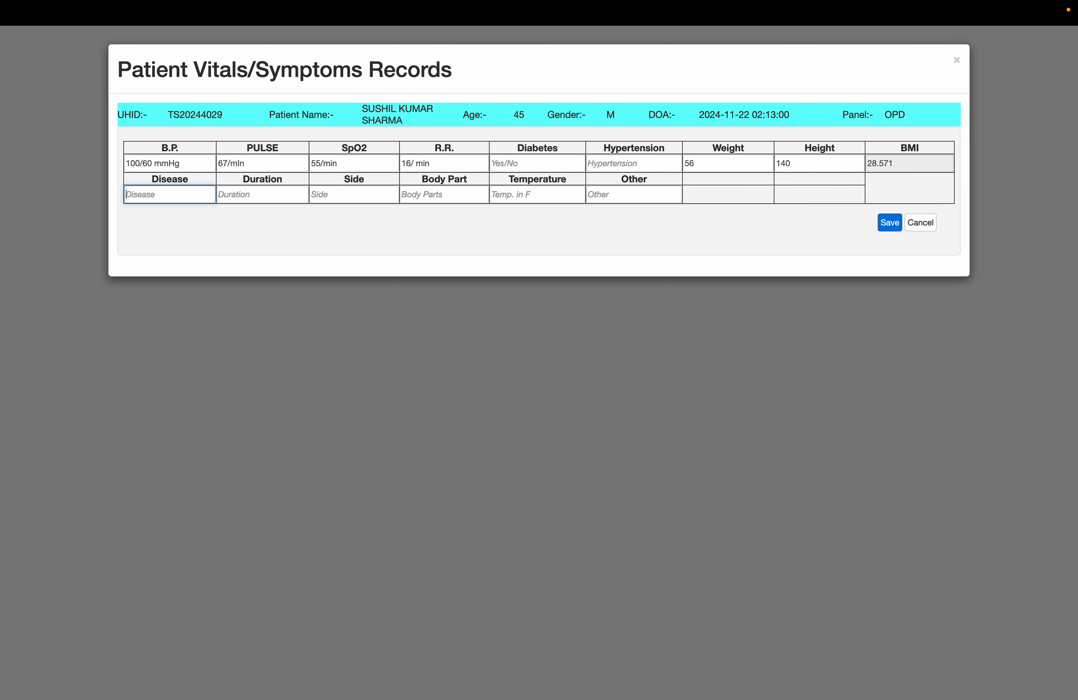
text(Thi)
key(BackSpace)
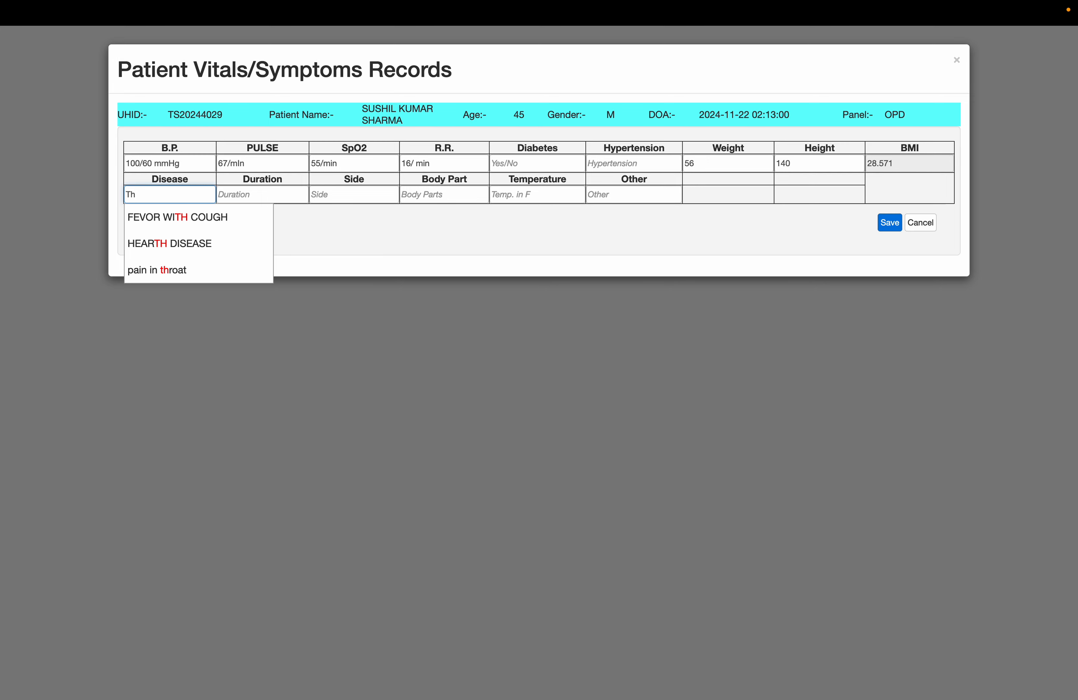
key(Down)
key(ctrl+a)
text(D)
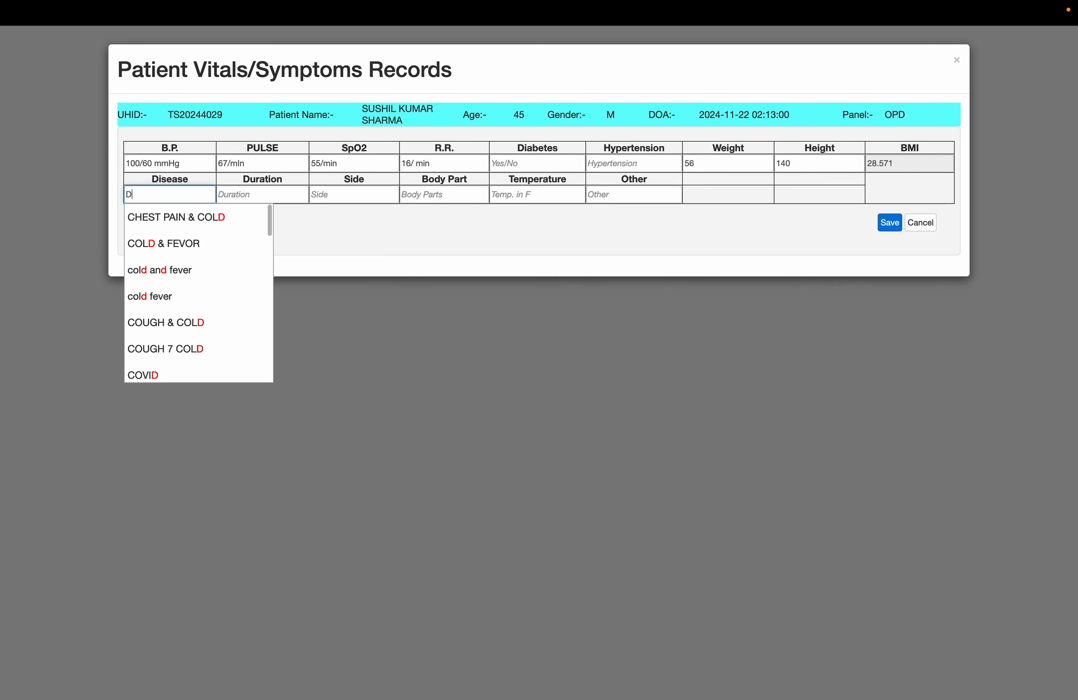
text(engue &)
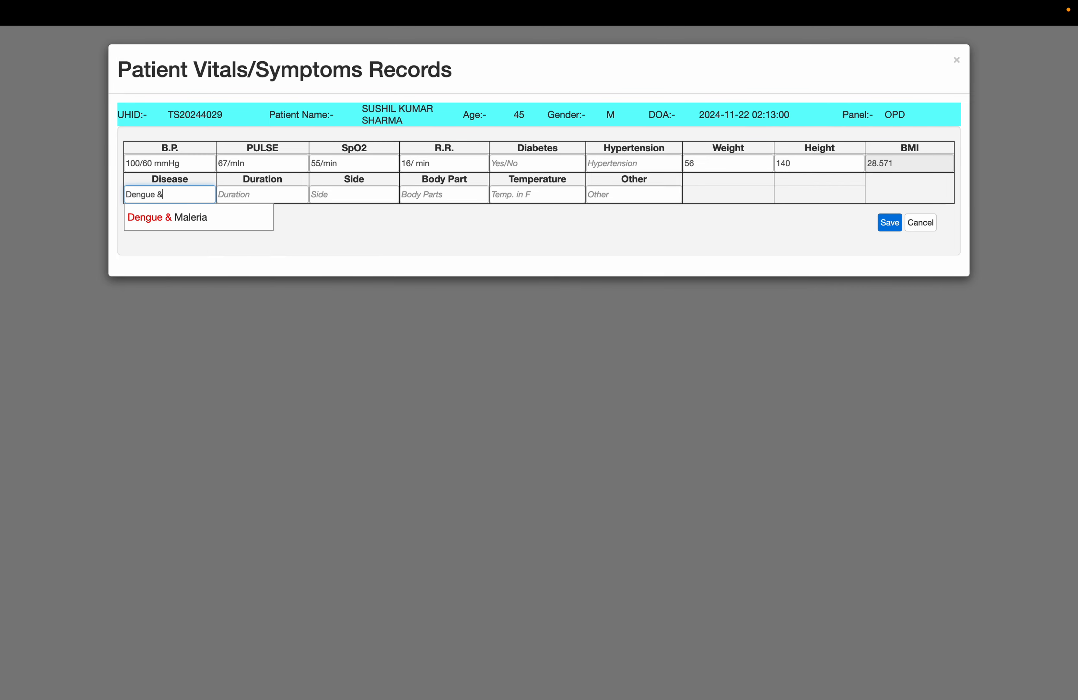
text( Cought)
key(BackSpace)
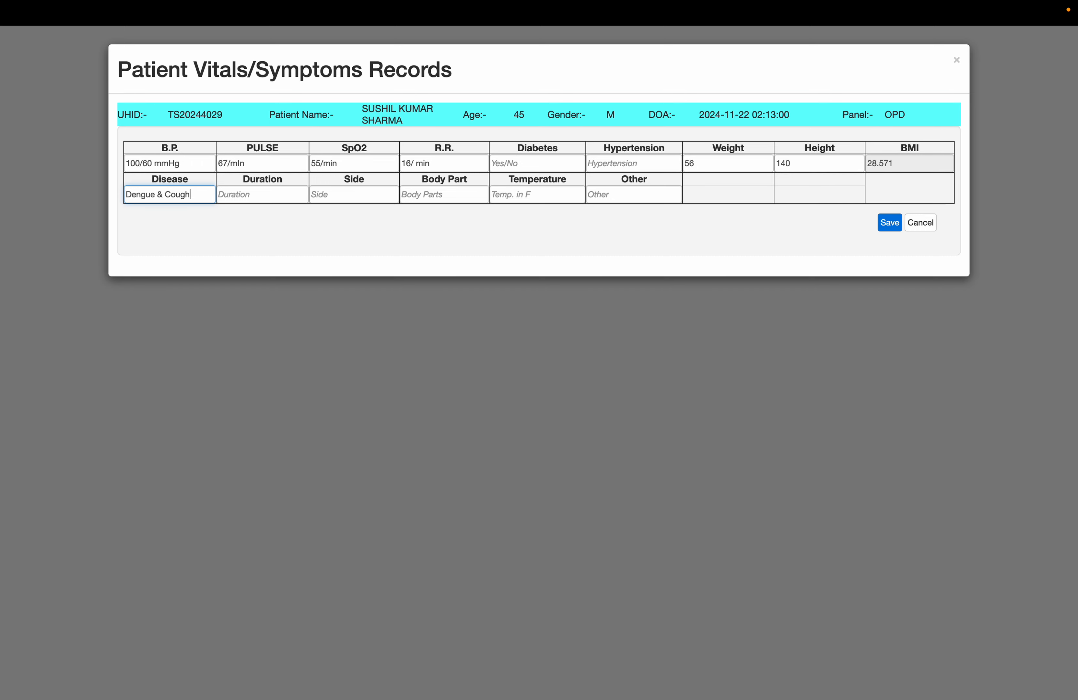
Set the duration of the patient's disease to "4-5 Day".
key(Tab)
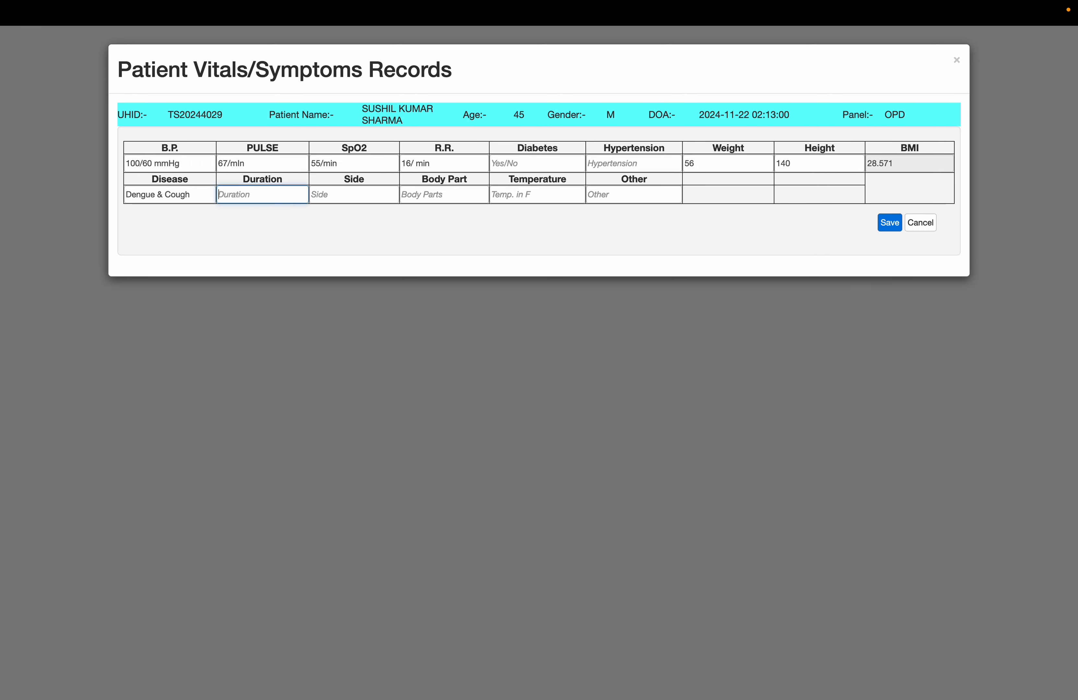
text(4-5 Day)
key(Tab)
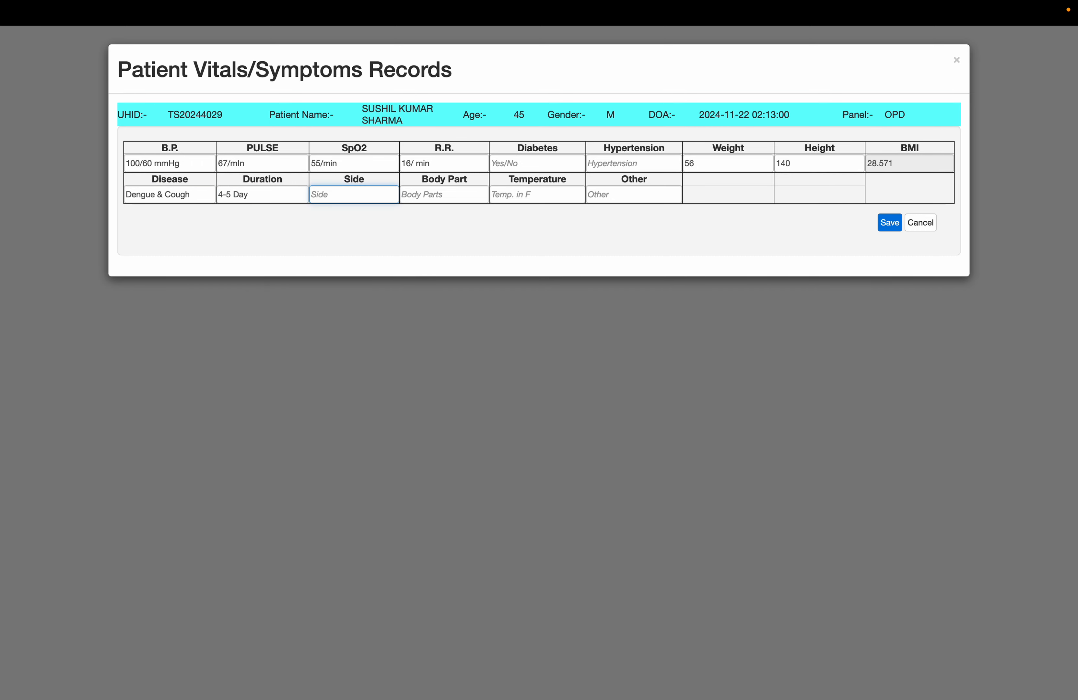
Set the temperature to 104 F, leaving side and body part empty, and save the vitals record.
key(Tab)
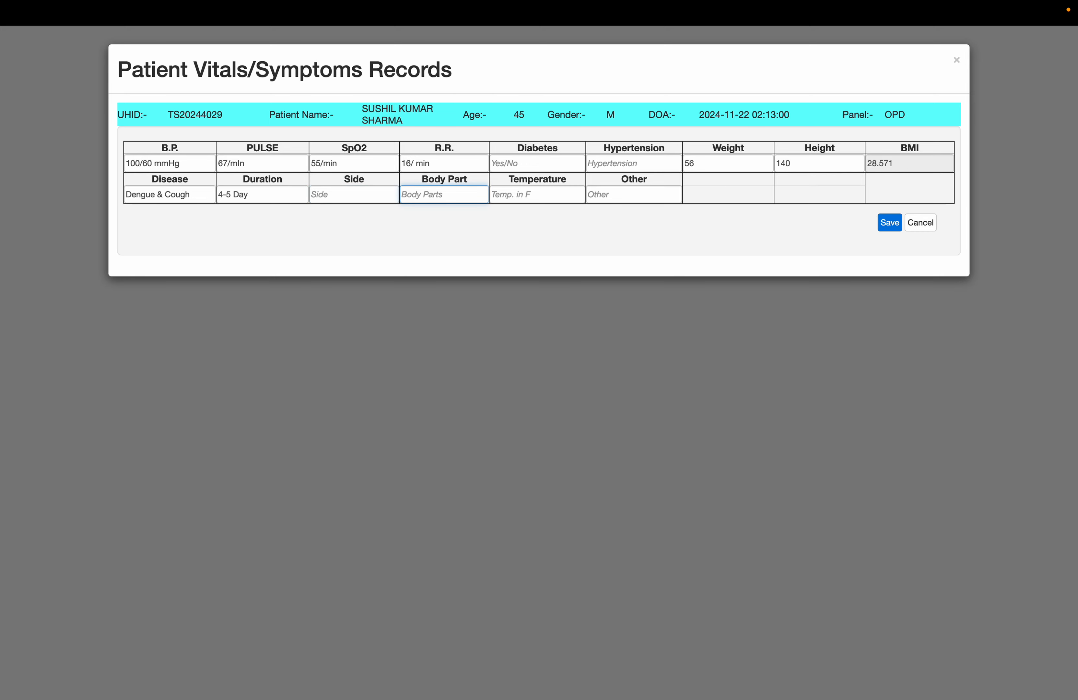
key(Tab)
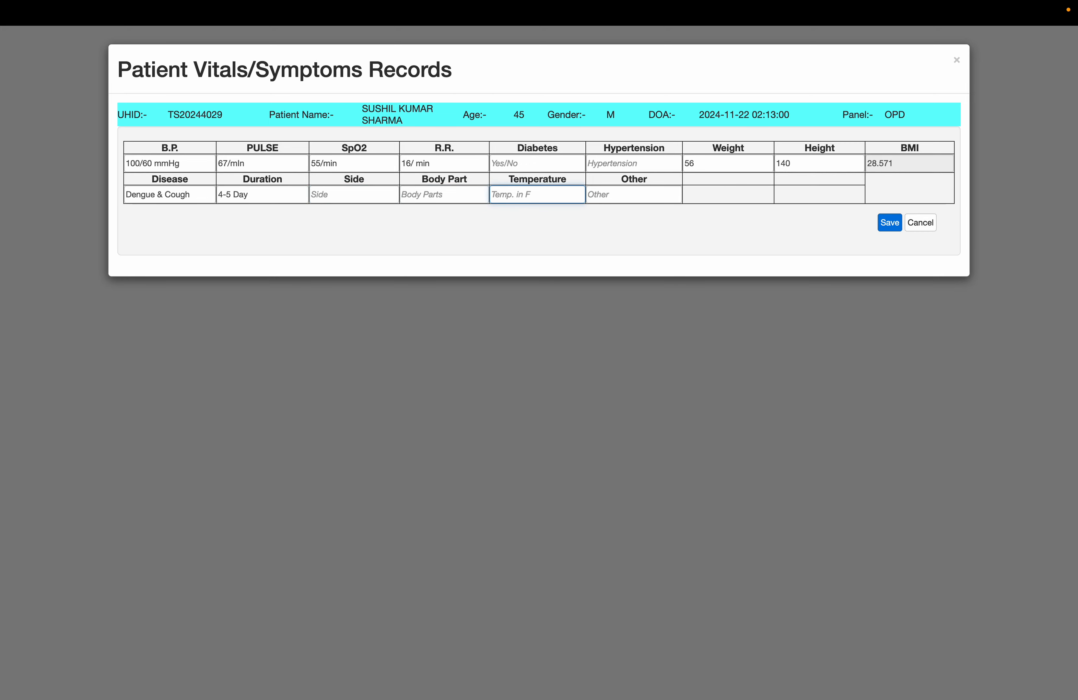
text(104 F)
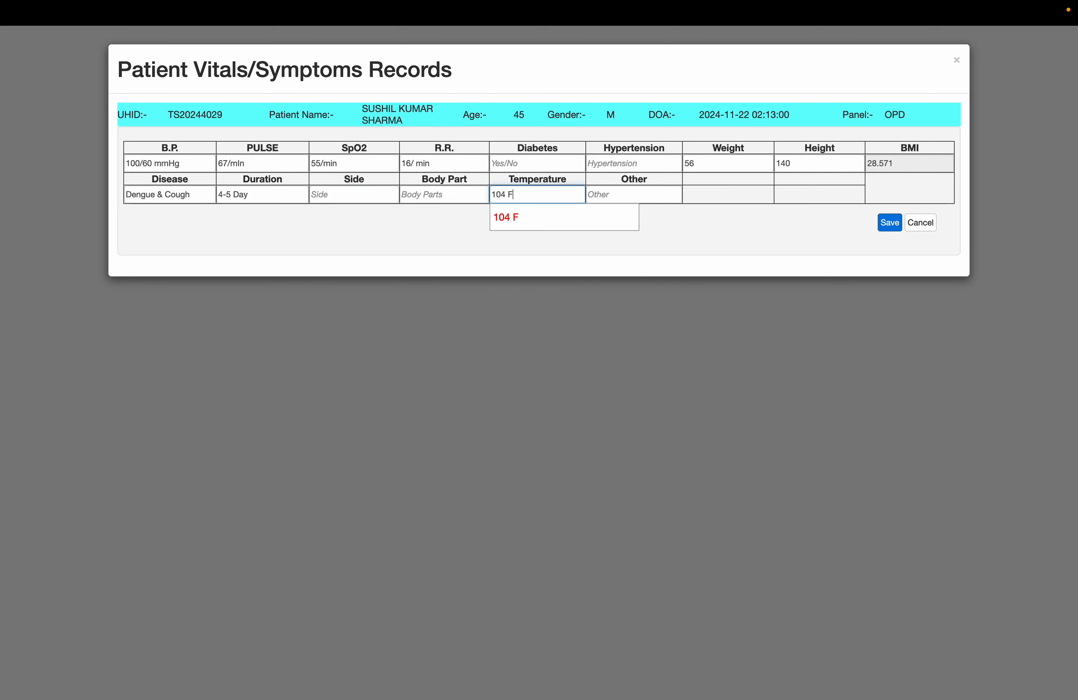
click(897, 223)
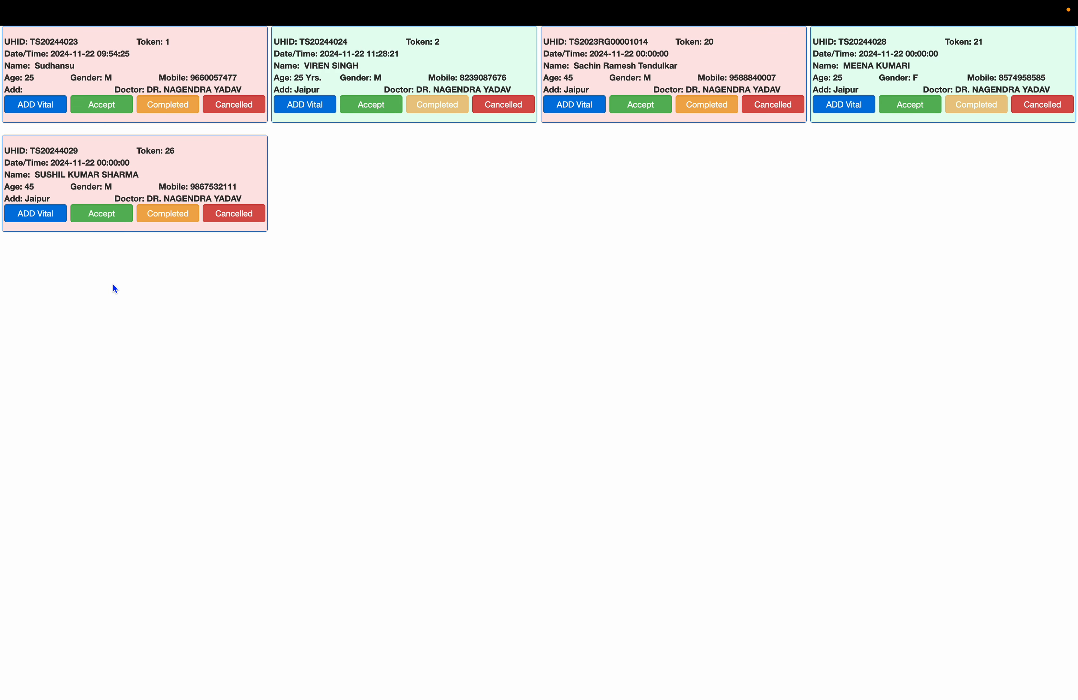
Accept the token 26 patient and open their consultation form to review the recorded vitals.
click(107, 221)
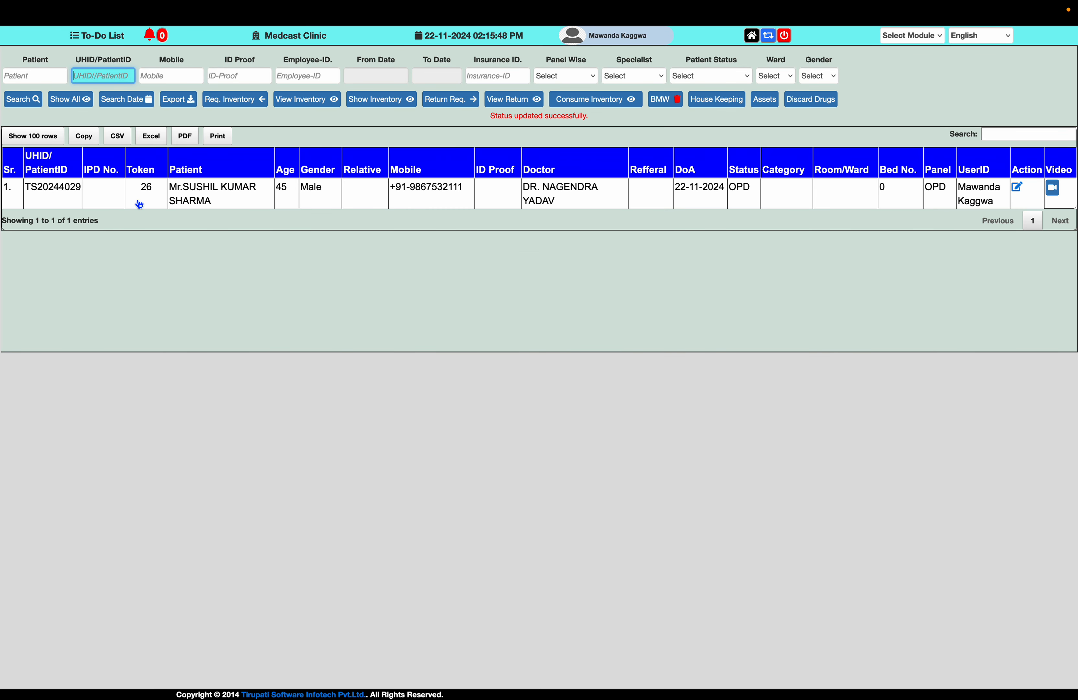
click(139, 204)
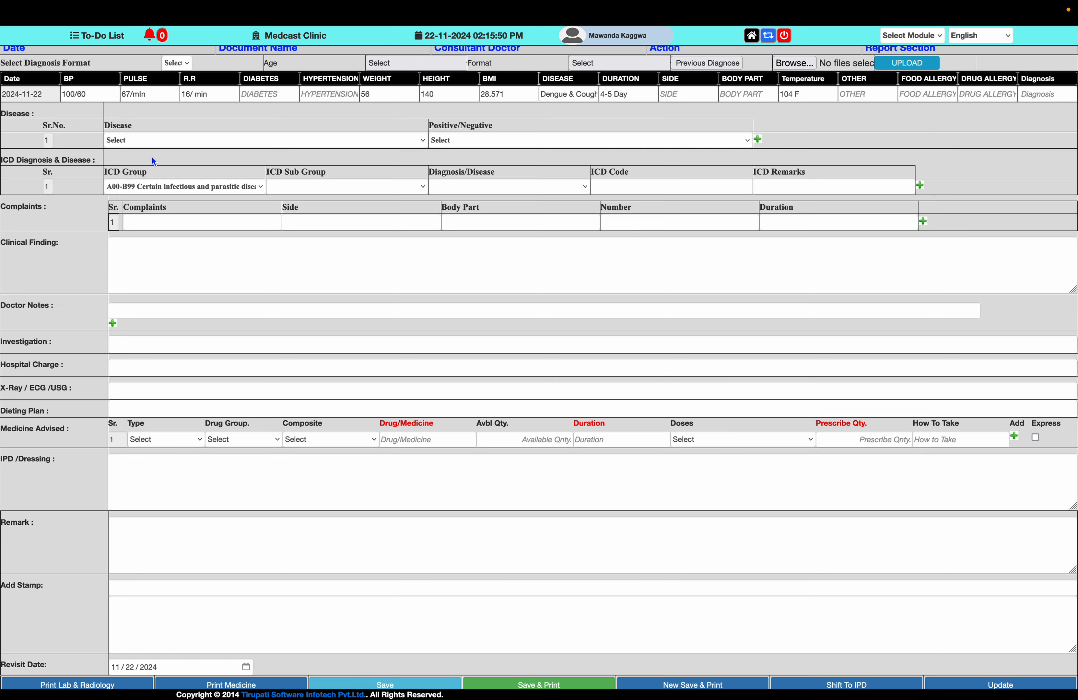
click(112, 96)
click(147, 96)
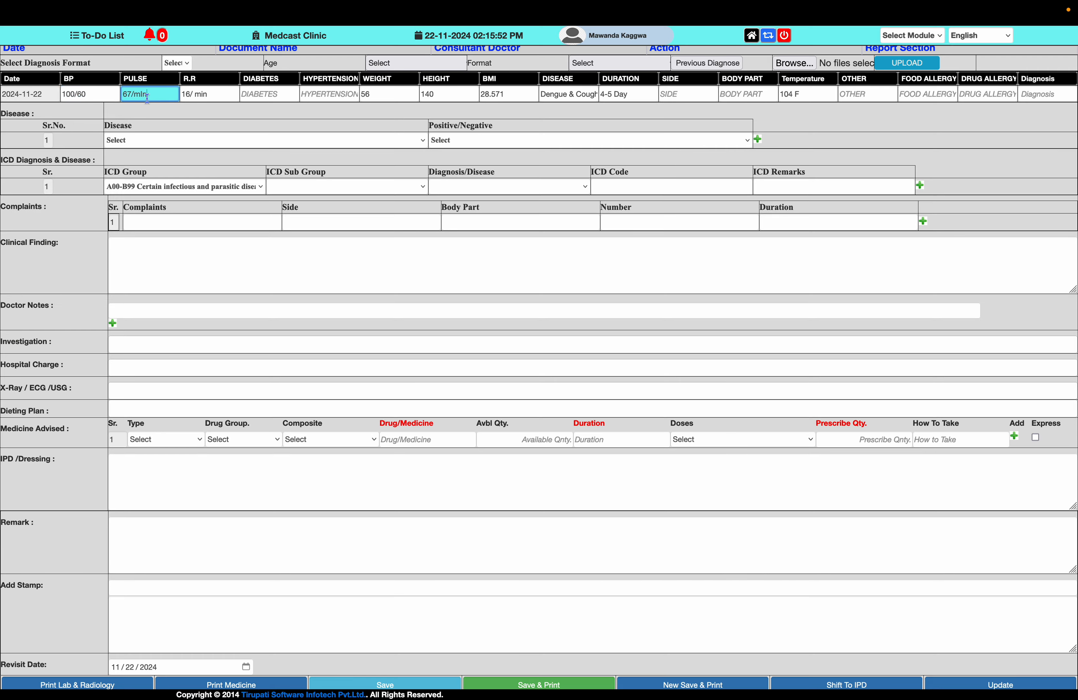
key(Tab)
key(Tab)
key(Tab)
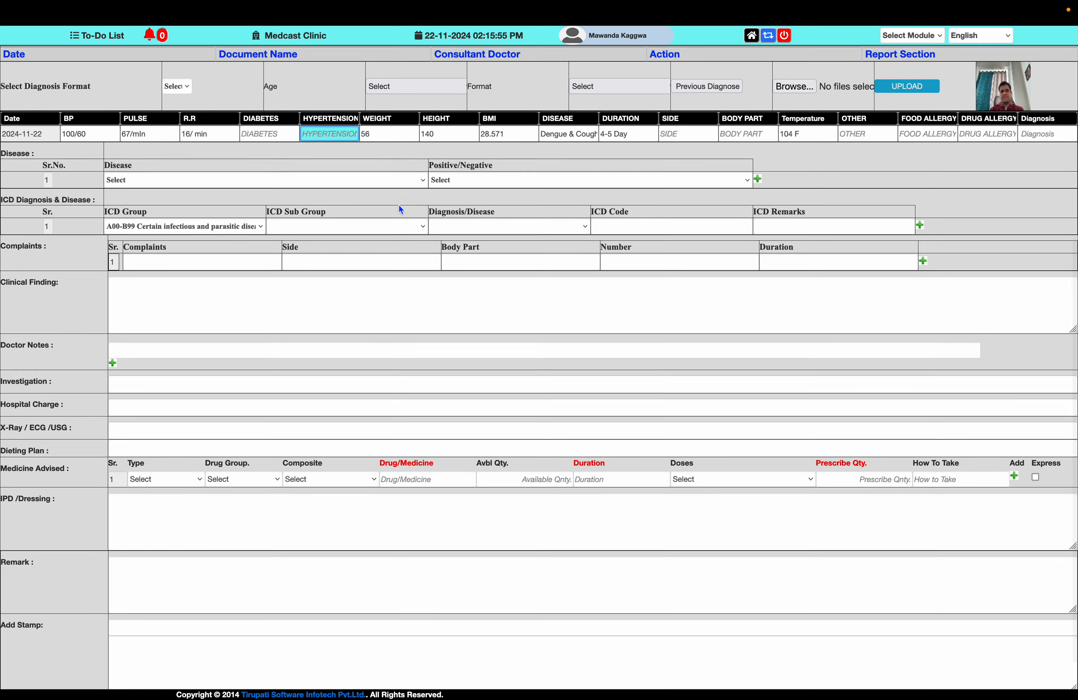
Fill the consultation from the MALERIA diagnosis format.
scroll(190, 222, up, 3)
click(177, 210)
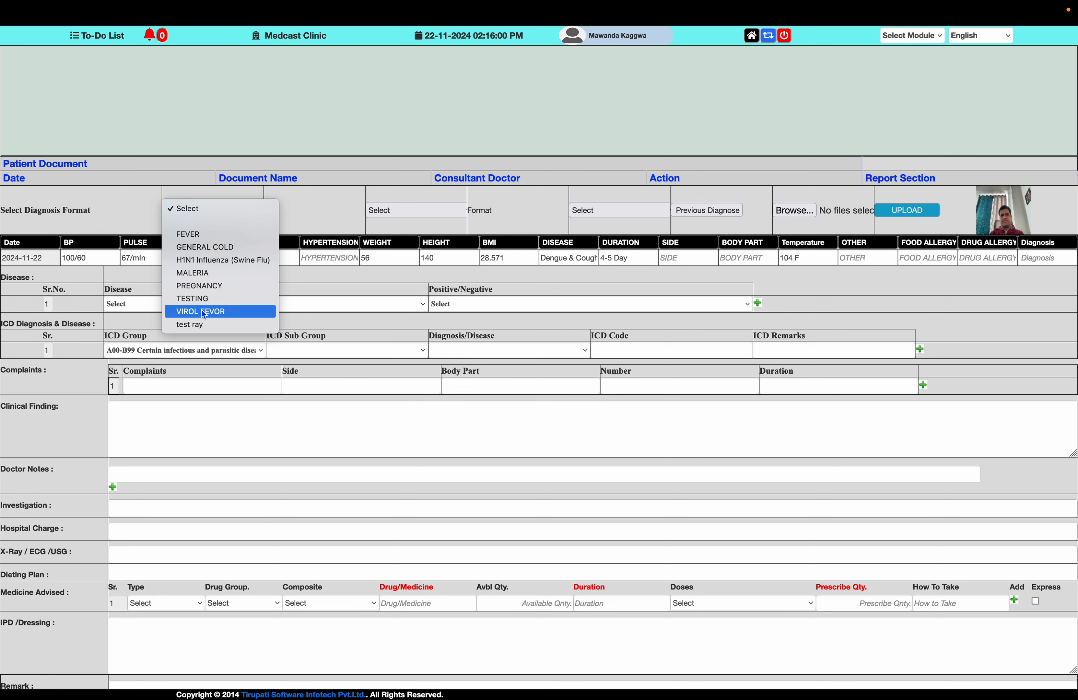
click(205, 273)
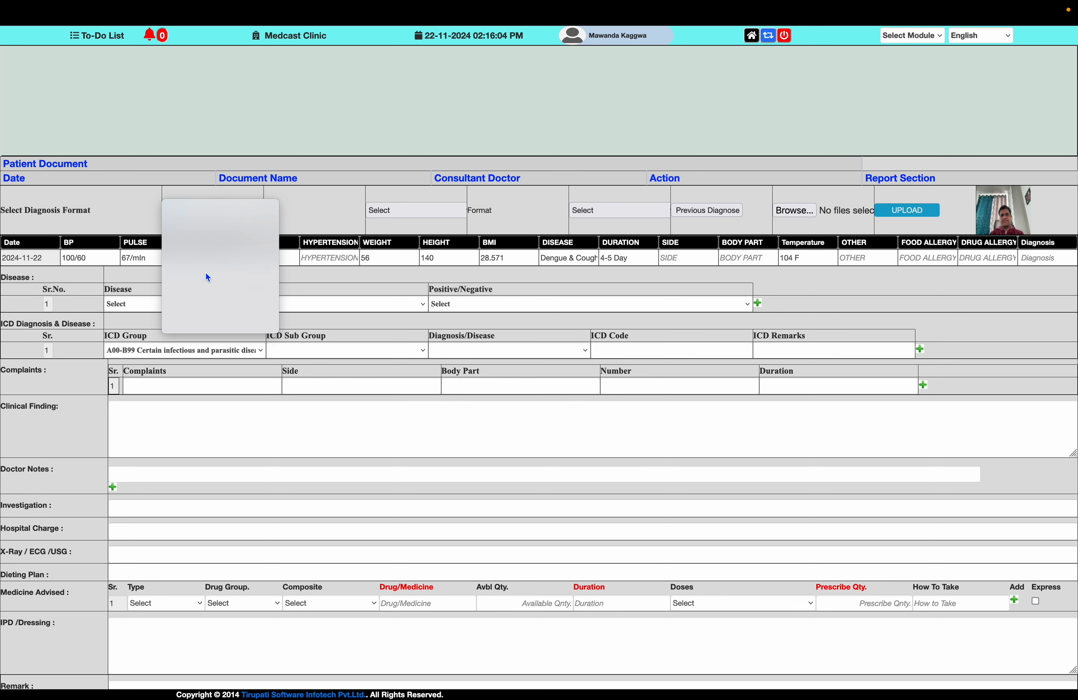
scroll(349, 343, down, 2)
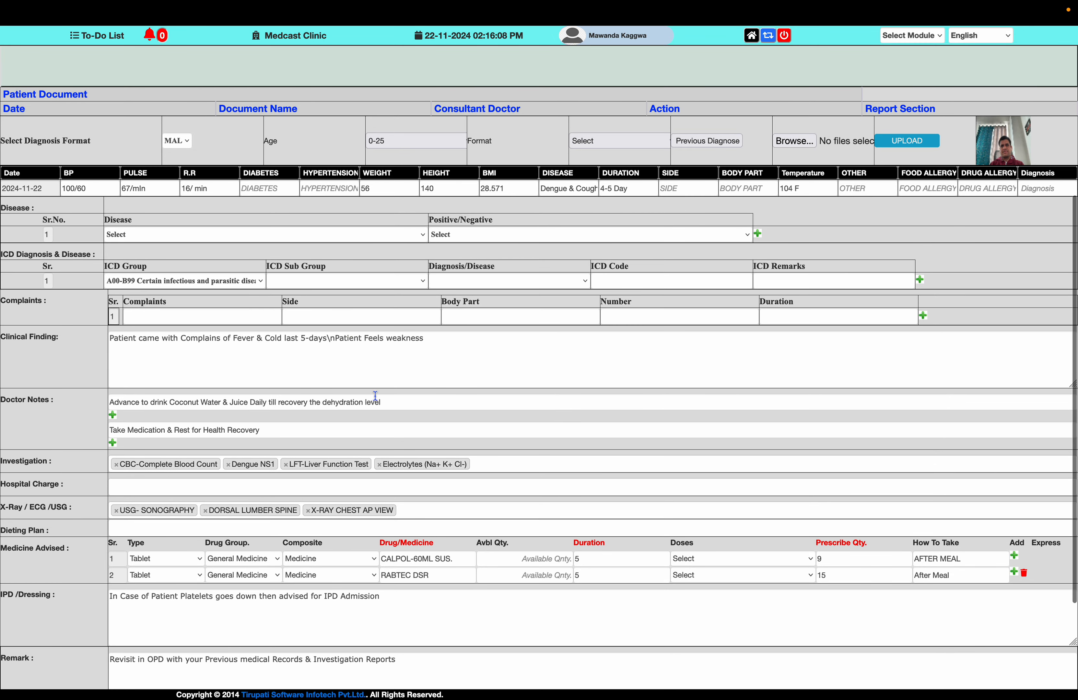
Add the Dengue IgG/IgM test to the patient's investigations.
scroll(375, 432, down, 3)
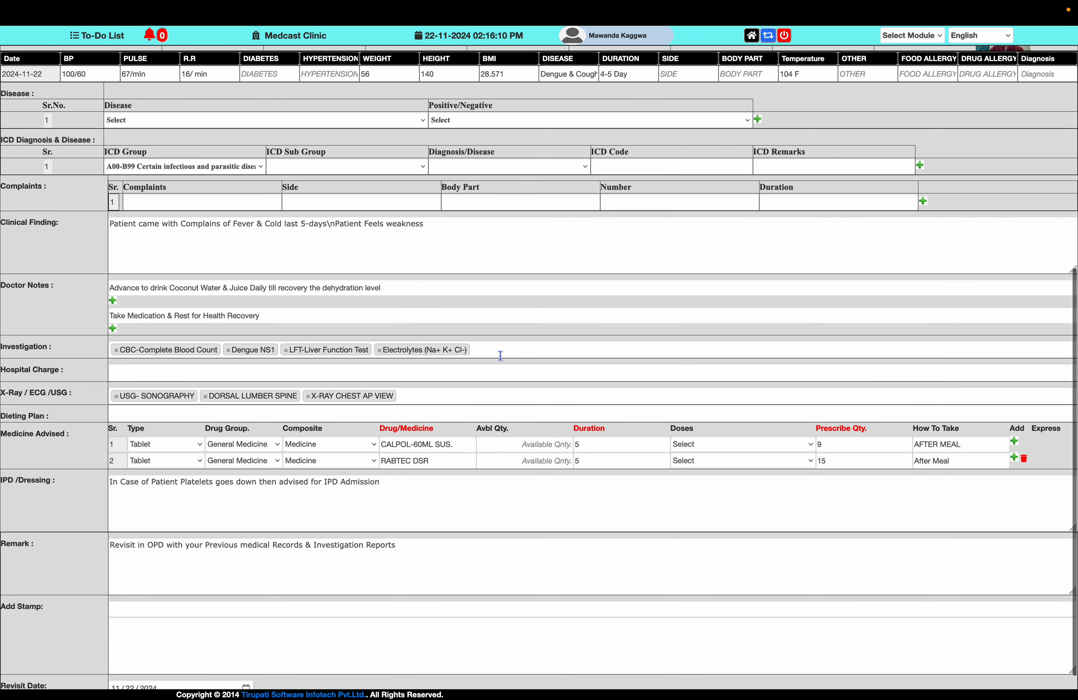
click(501, 356)
text(denu)
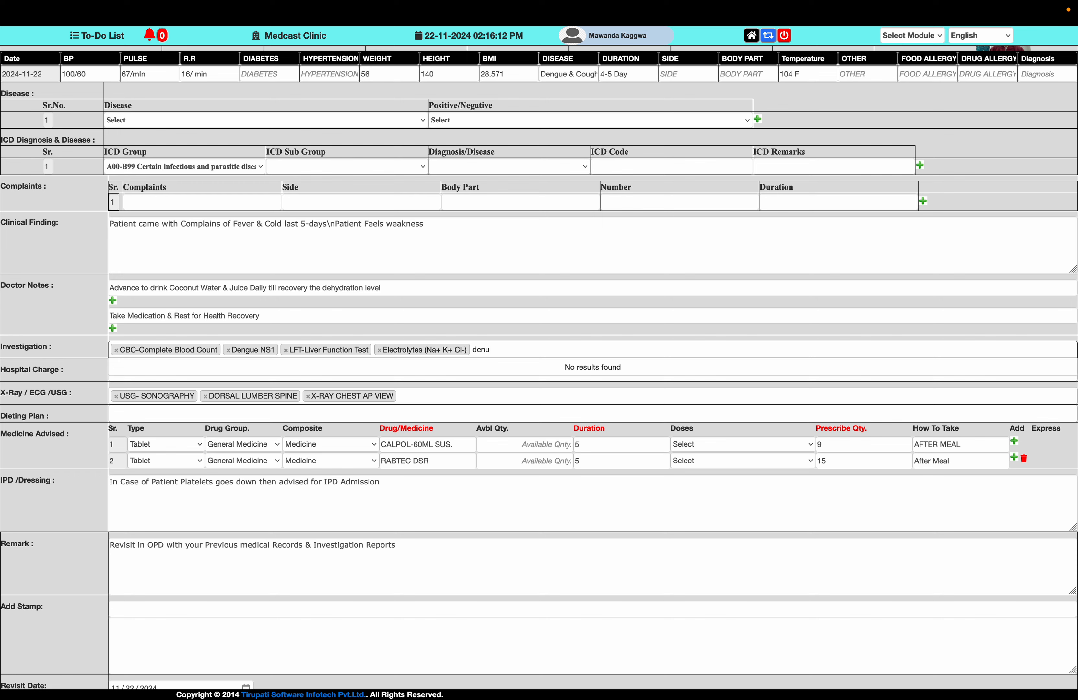
key(BackSpace)
key(Down)
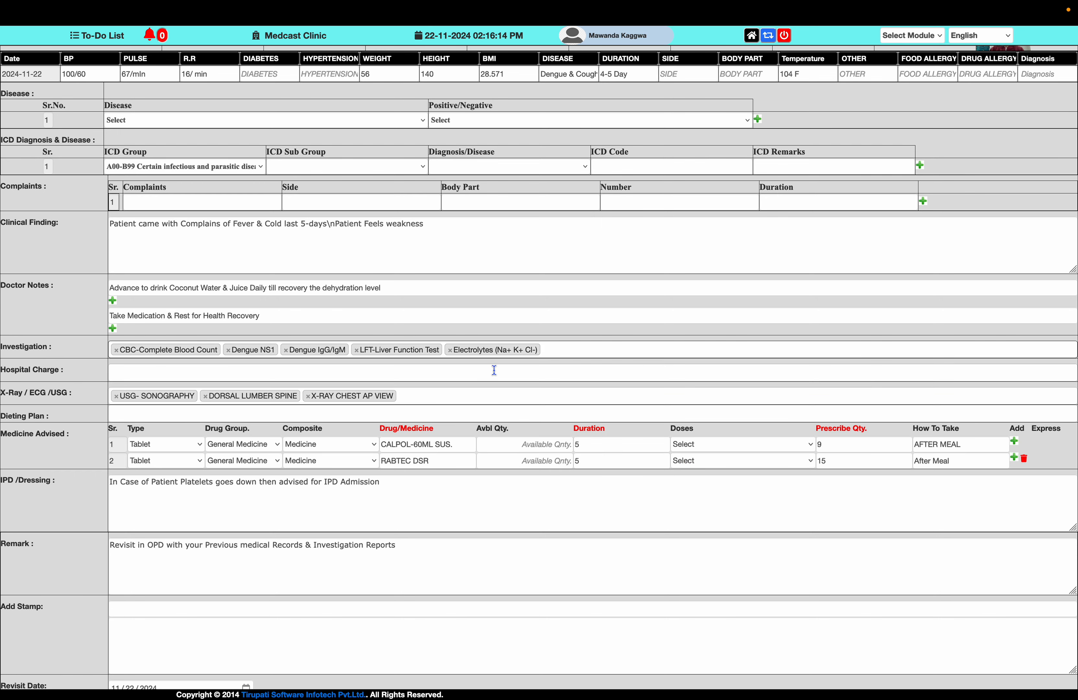
click(438, 375)
text(dre)
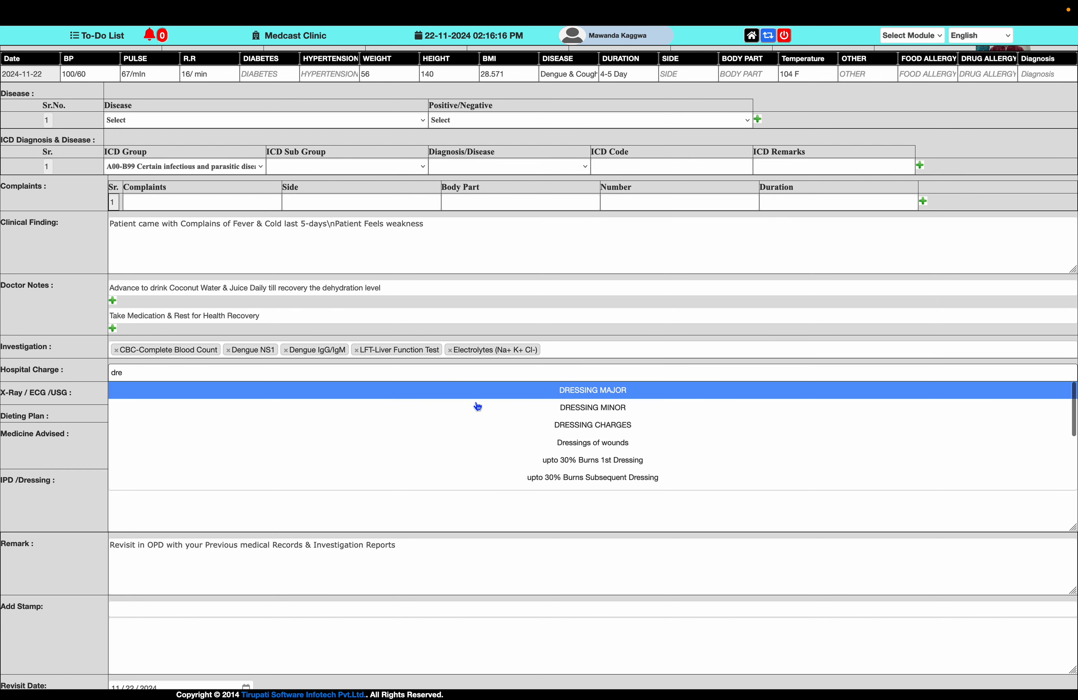
key(BackSpace)
key(BackSpace)
key(BackSpace)
text(iv)
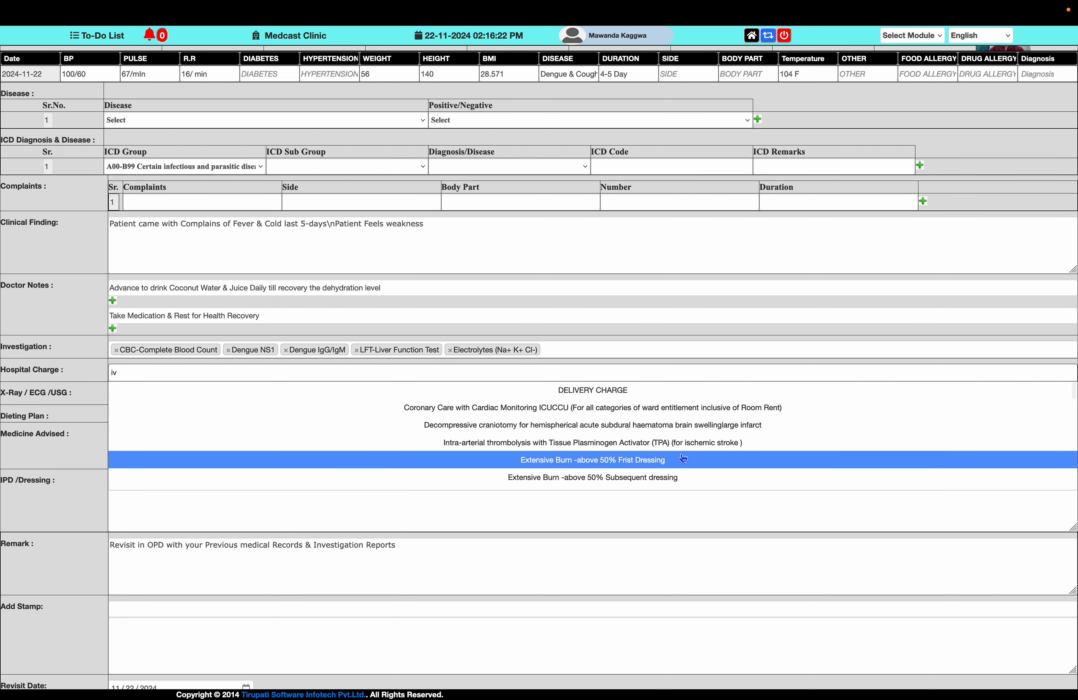
key(BackSpace)
key(BackSpace)
text(dro)
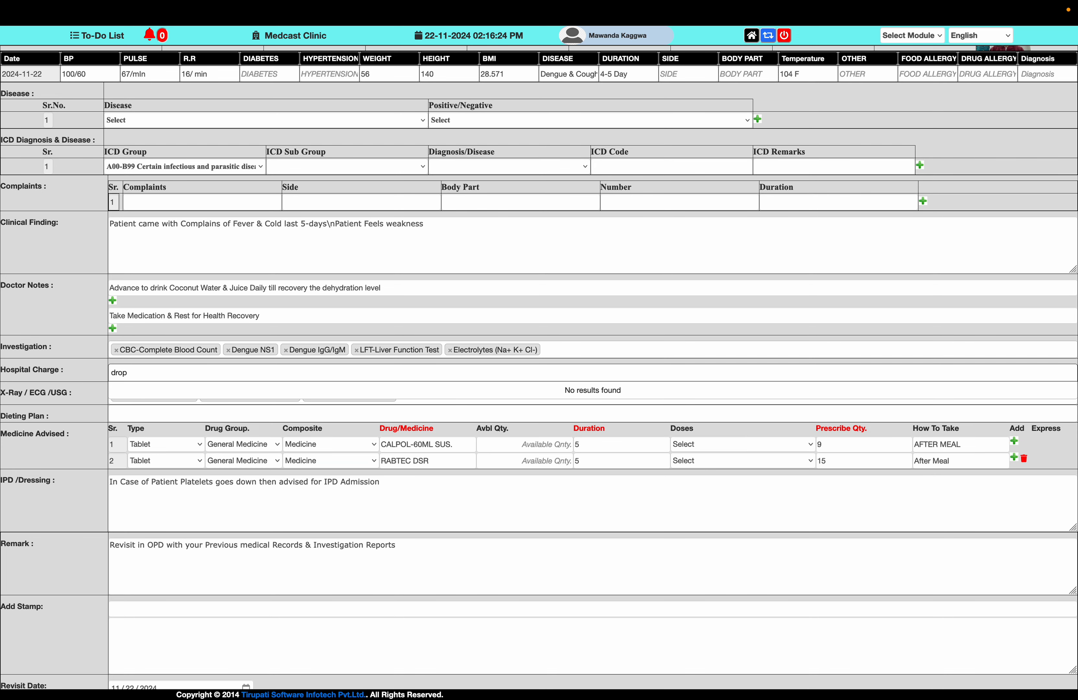
Search the hospital charges for "da" and add PULSE OXYMETER (PER DAY).
key(BackSpace)
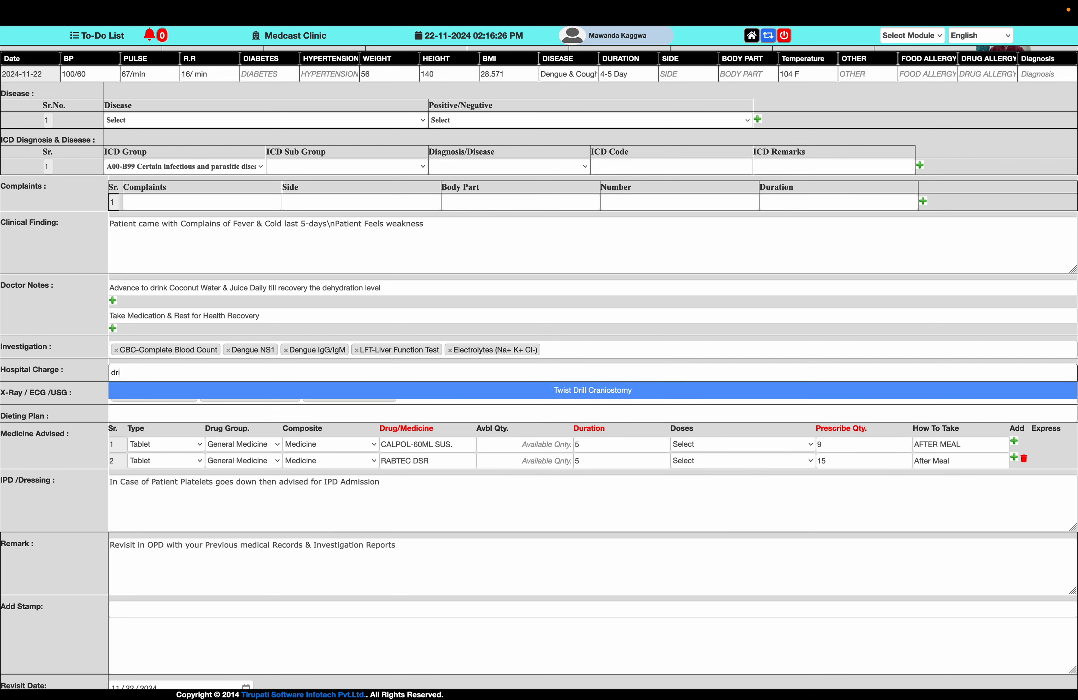
key(BackSpace)
text(a)
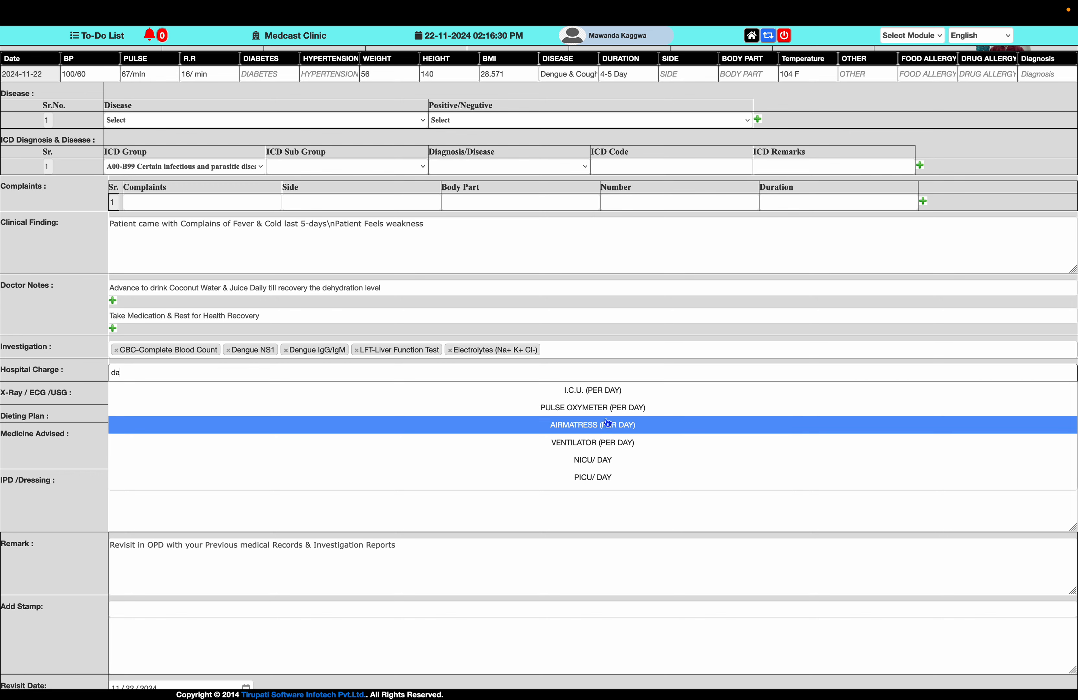
click(604, 408)
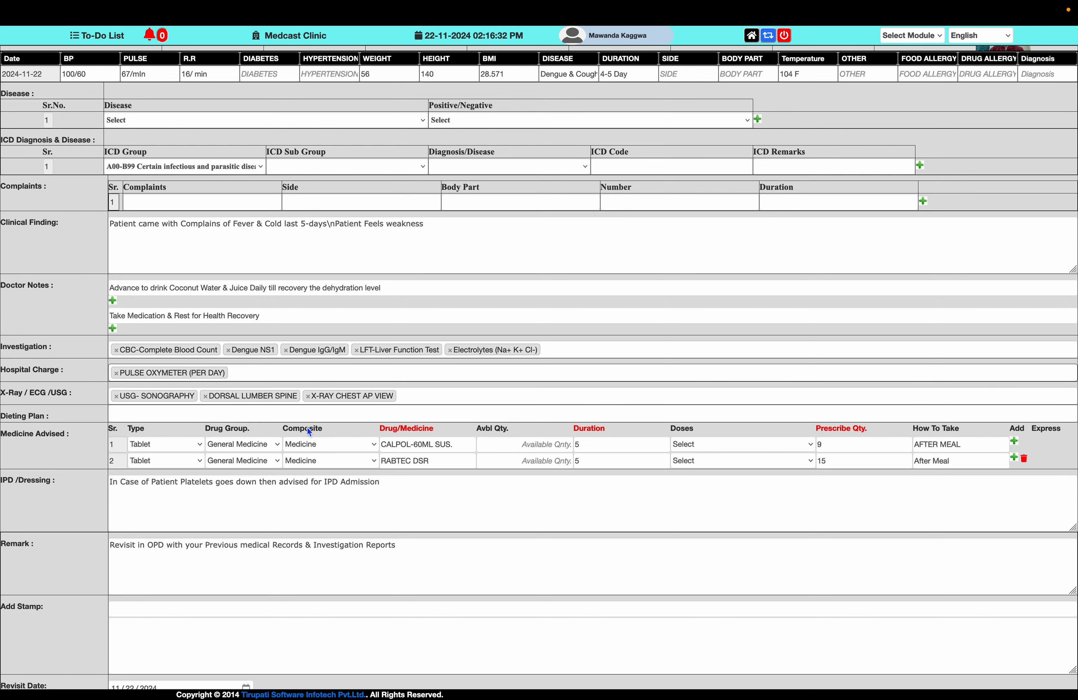
Replace the first advised medicine with LIMCEE TAB (15TAB).
triple_click(465, 445)
text(li)
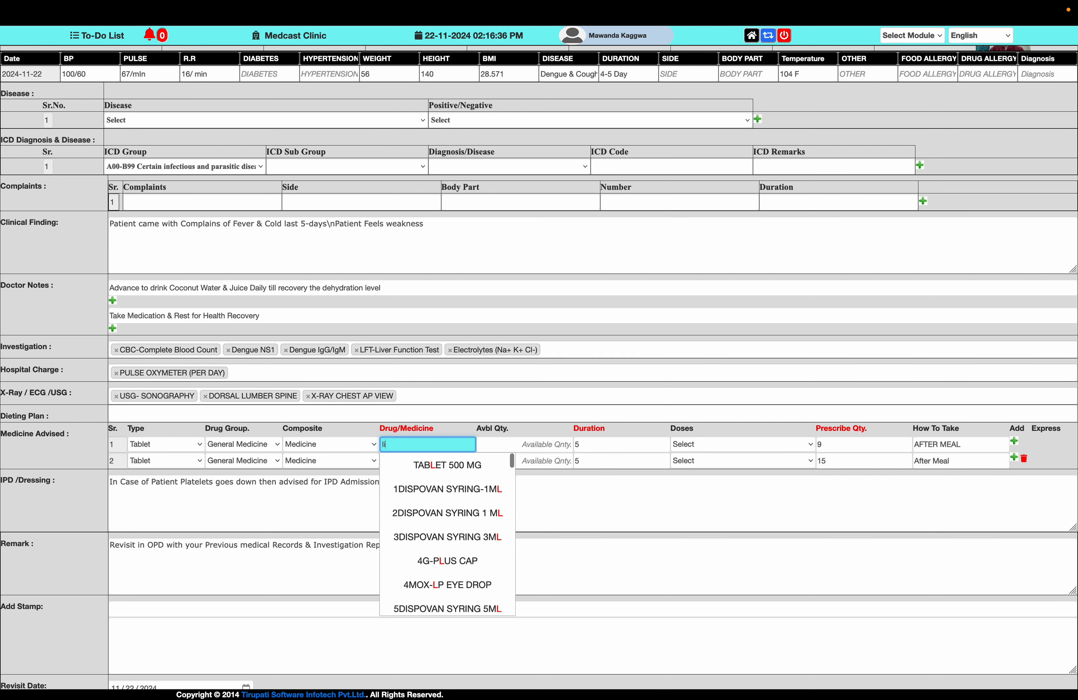
text(mce)
click(436, 463)
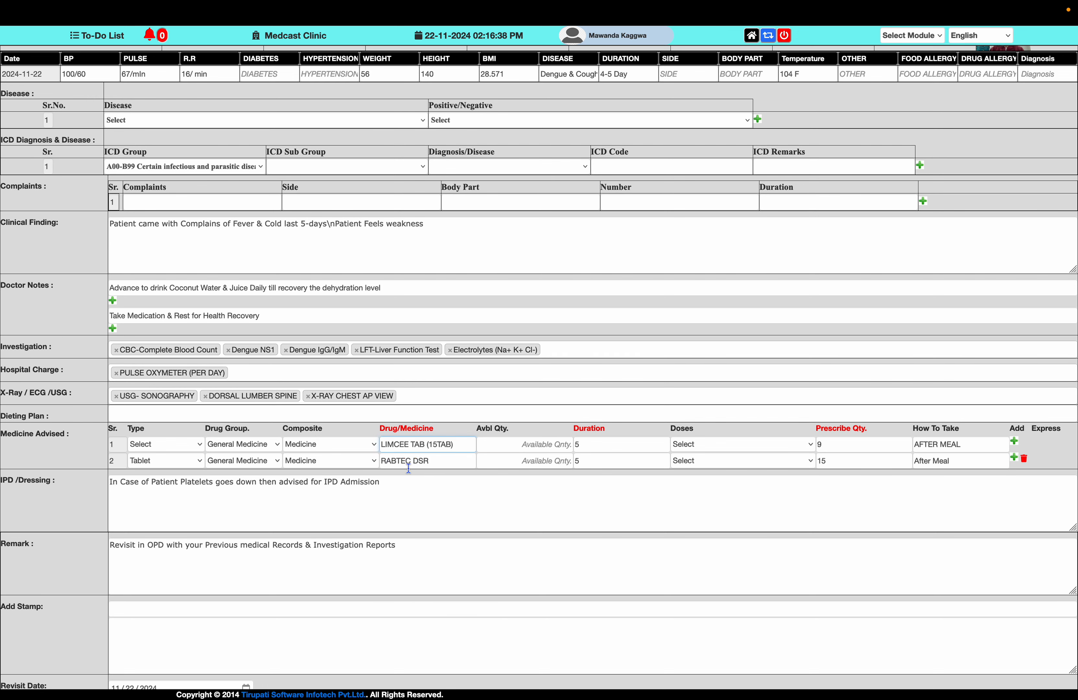
Set the first medicine's duration to 5 and its dose to TDS(1-1-1).
click(552, 443)
click(609, 444)
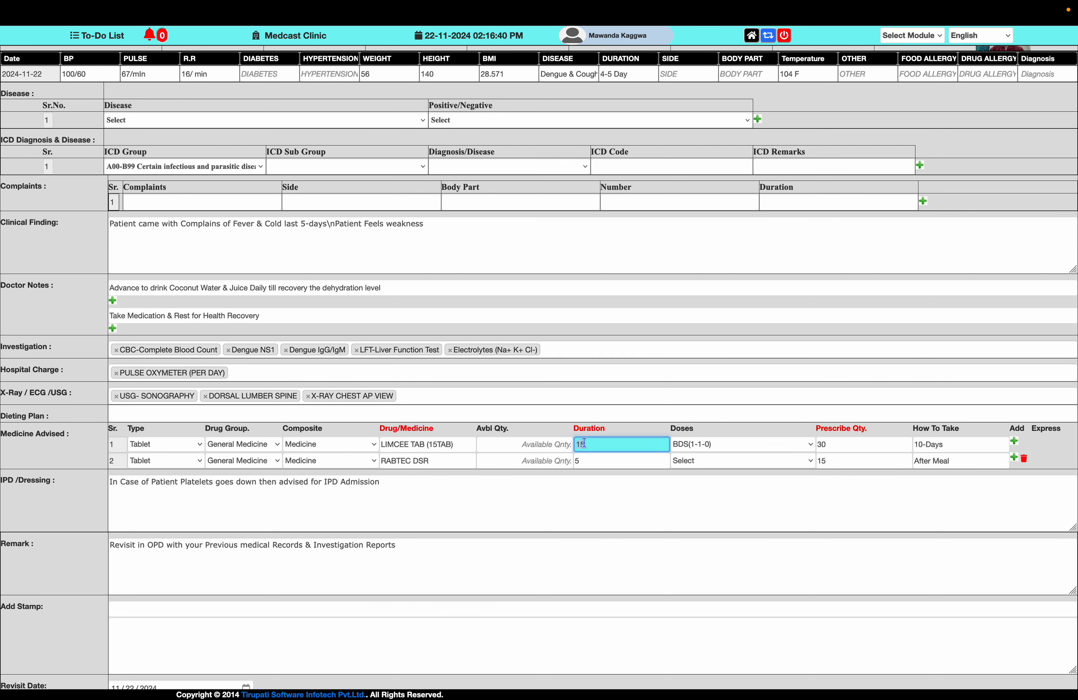
key(BackSpace)
key(BackSpace)
text(5)
key(Tab)
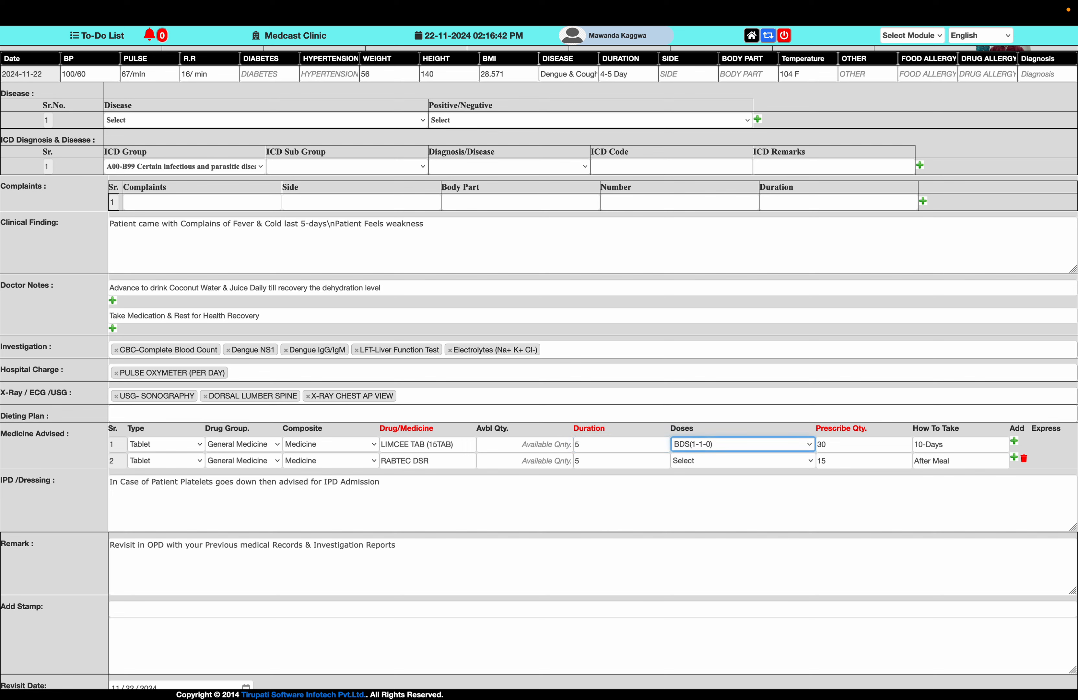
key(t)
key(Tab)
Set the first medicine's intake instruction to "After Meal" and go to the second medicine's name.
key(Tab)
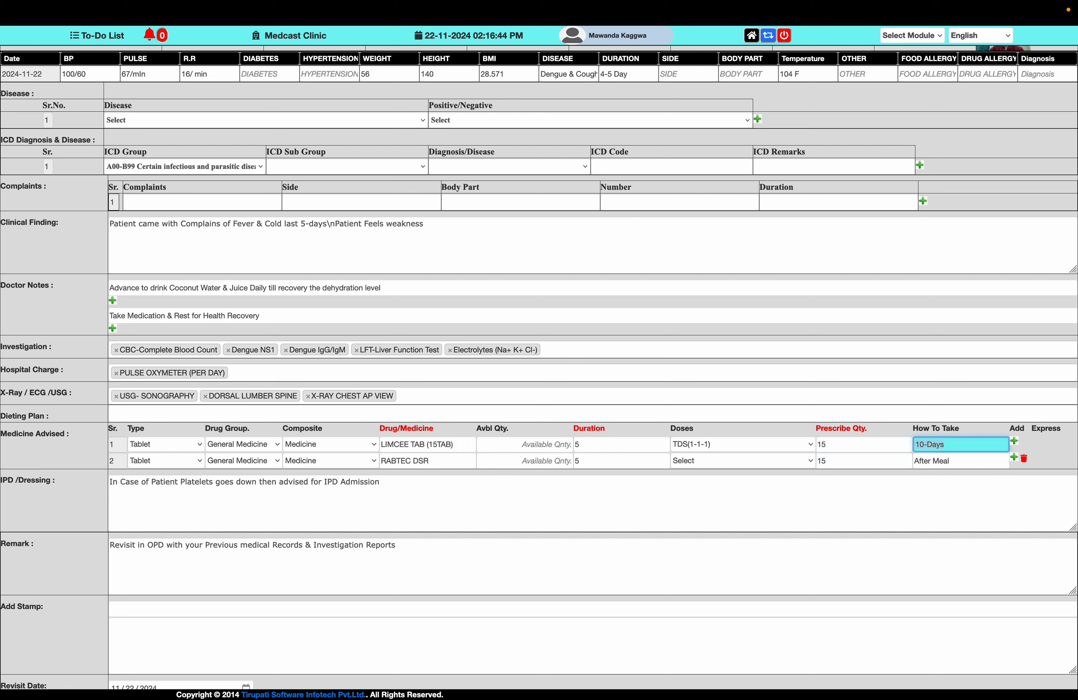
text(5-da)
key(BackSpace)
key(BackSpace)
key(BackSpace)
key(BackSpace)
text(After Meal)
Replace the second advised medicine with ZINCOVIT TAB(15TAB).
key(Tab)
key(Tab)
key(Tab)
key(Tab)
key(Tab)
key(Tab)
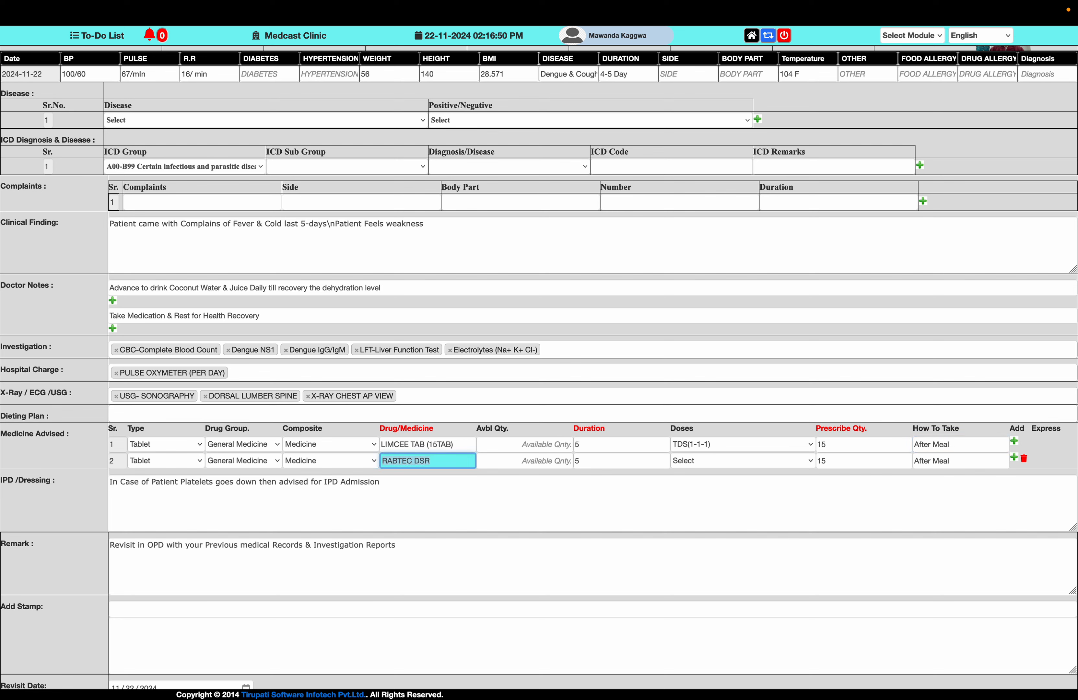
text(zincovi)
key(Down)
key(Down)
key(Down)
Set the second medicine's dose to TDS(1-1-1) and its prescribed quantity to 15.
key(Tab)
key(Tab)
key(Tab)
key(t)
key(Tab)
text(15)
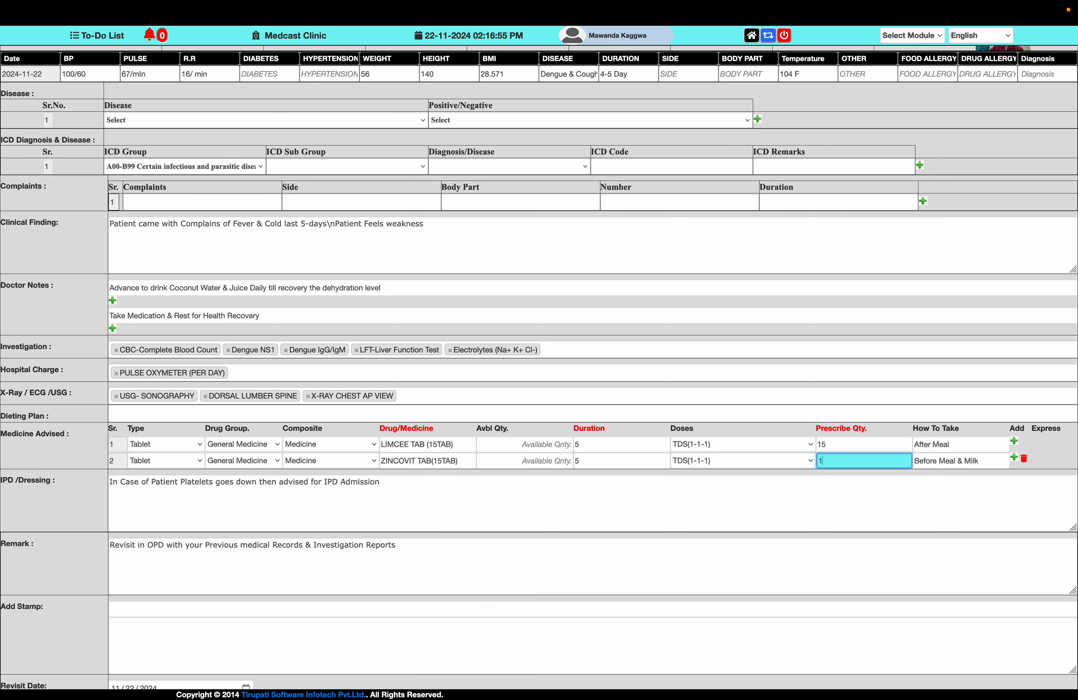
key(Tab)
key(Tab)
key(Tab)
key(Tab)
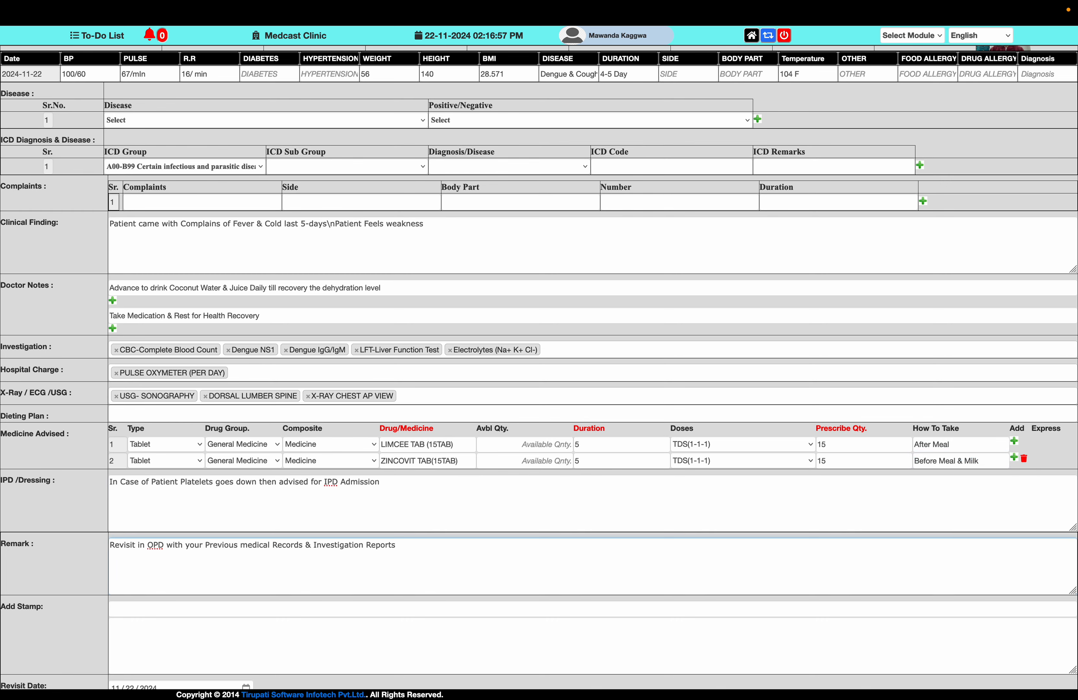
Search the prescription stamps for "p" and add the Malaria prevention stamp.
scroll(636, 543, down, 1)
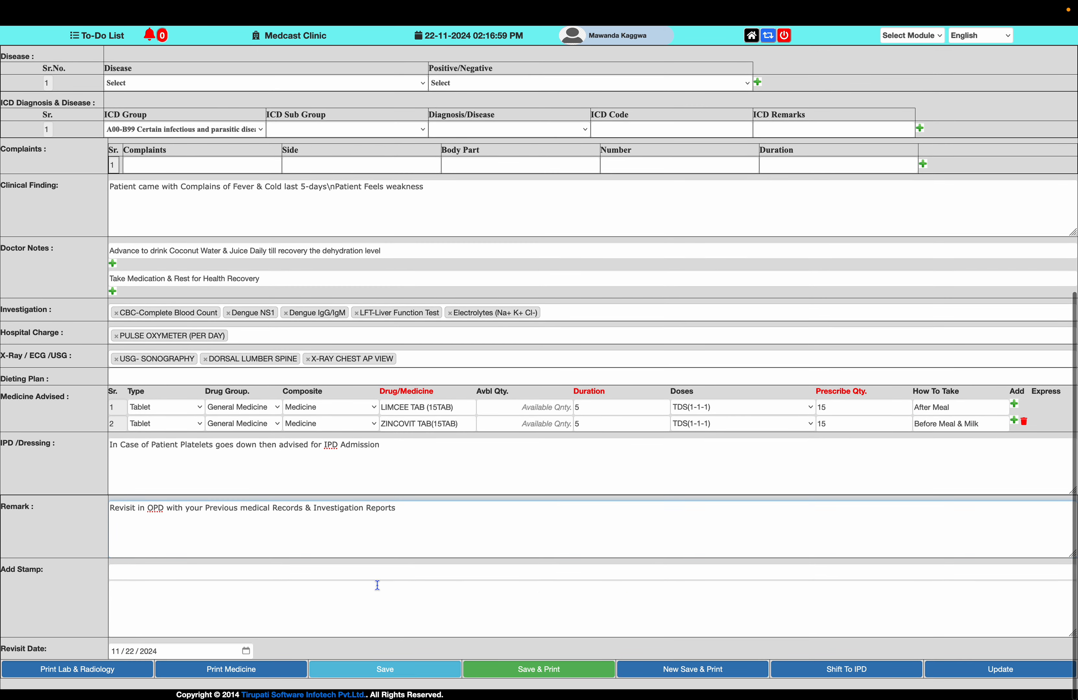
click(348, 579)
text(p)
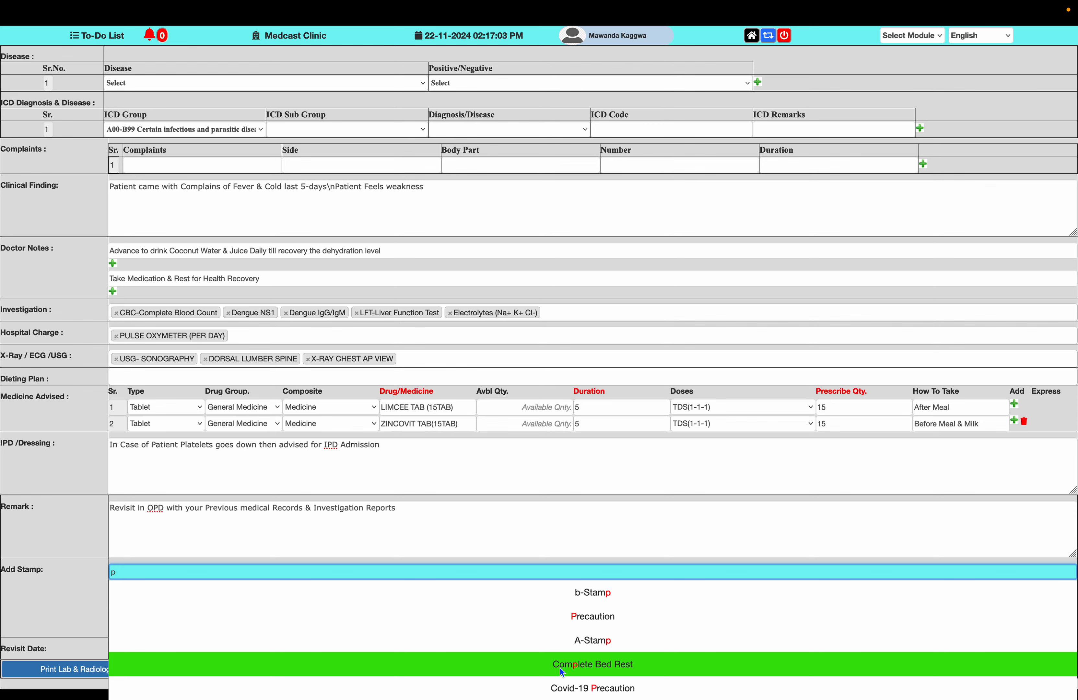
scroll(564, 650, down, 2)
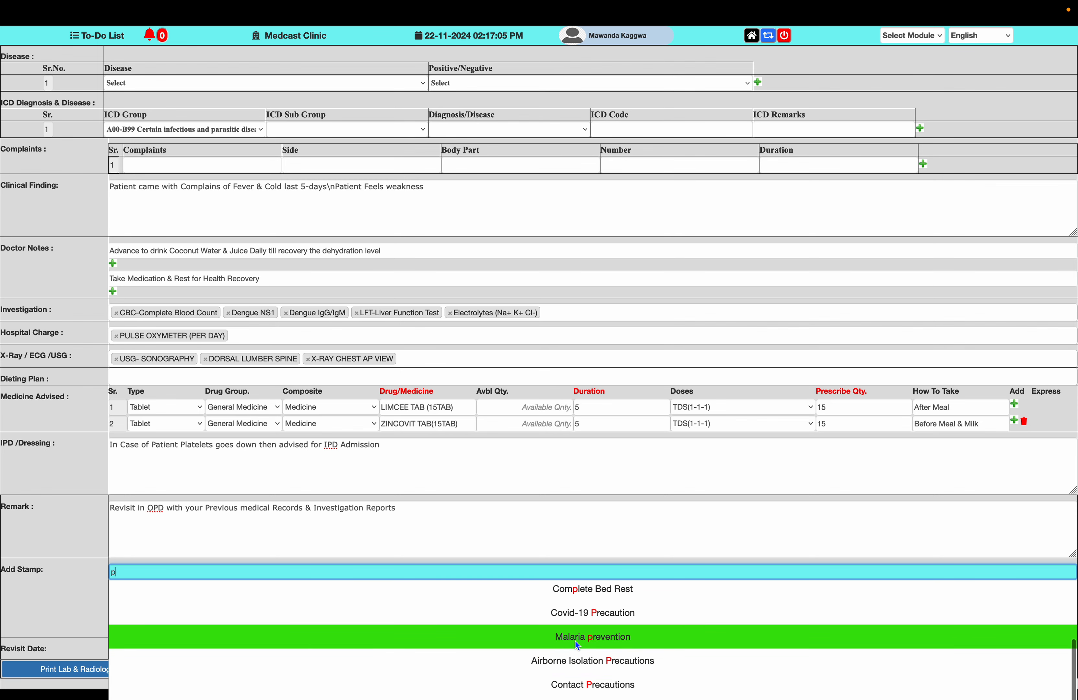
click(575, 641)
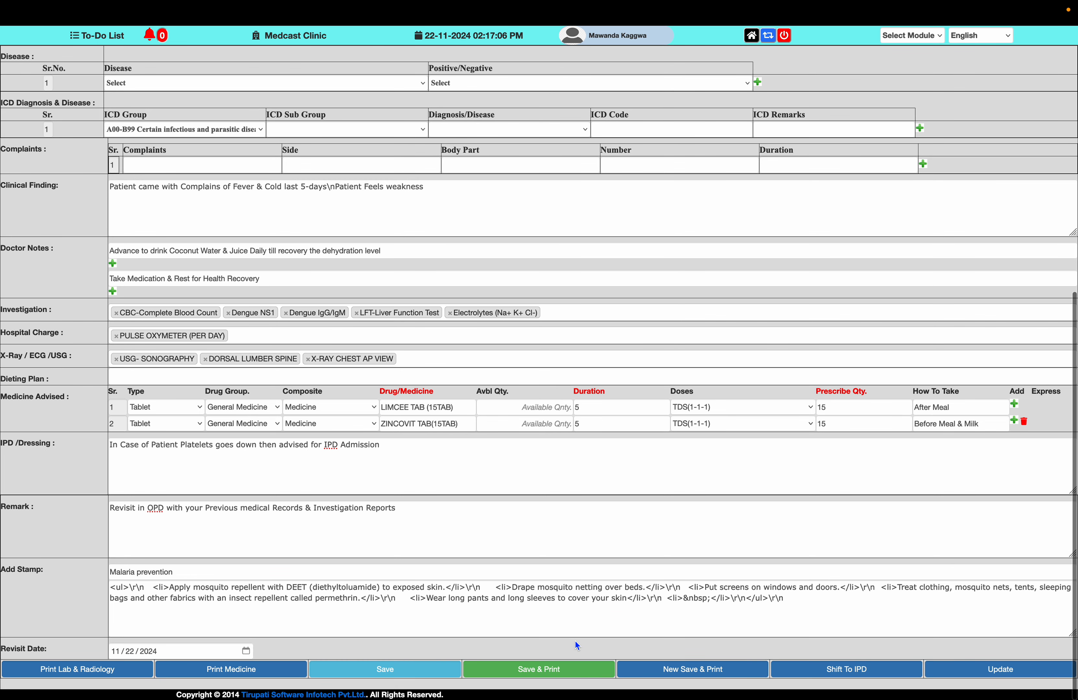
Save the prescription with its printable version and dismiss the print dialog without printing.
click(580, 674)
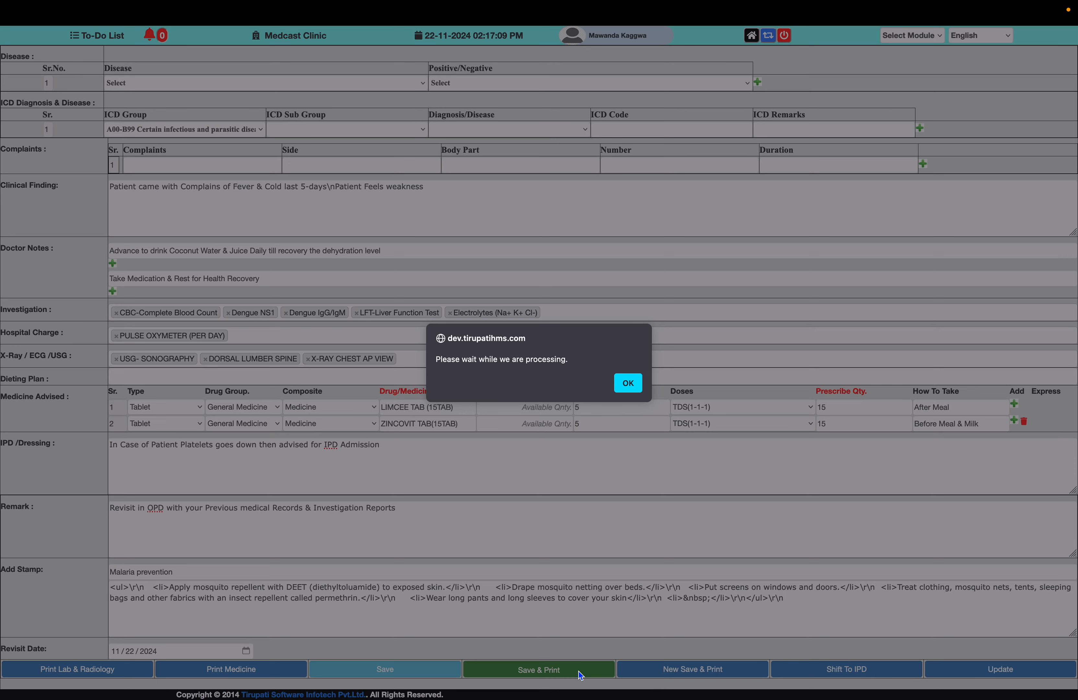
click(631, 392)
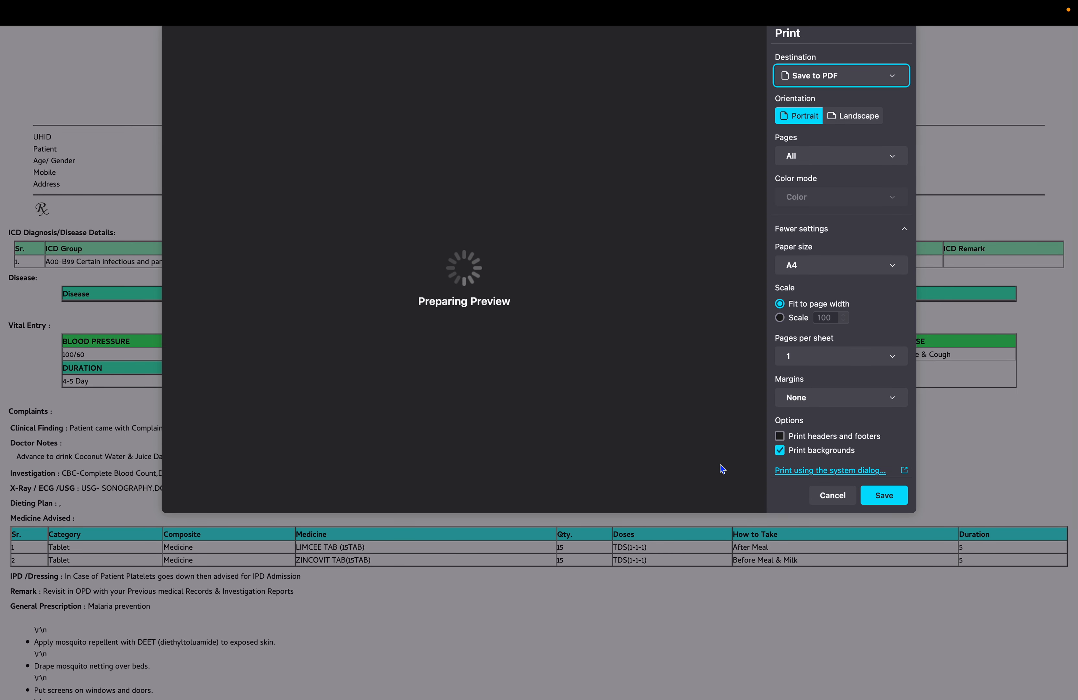
click(825, 495)
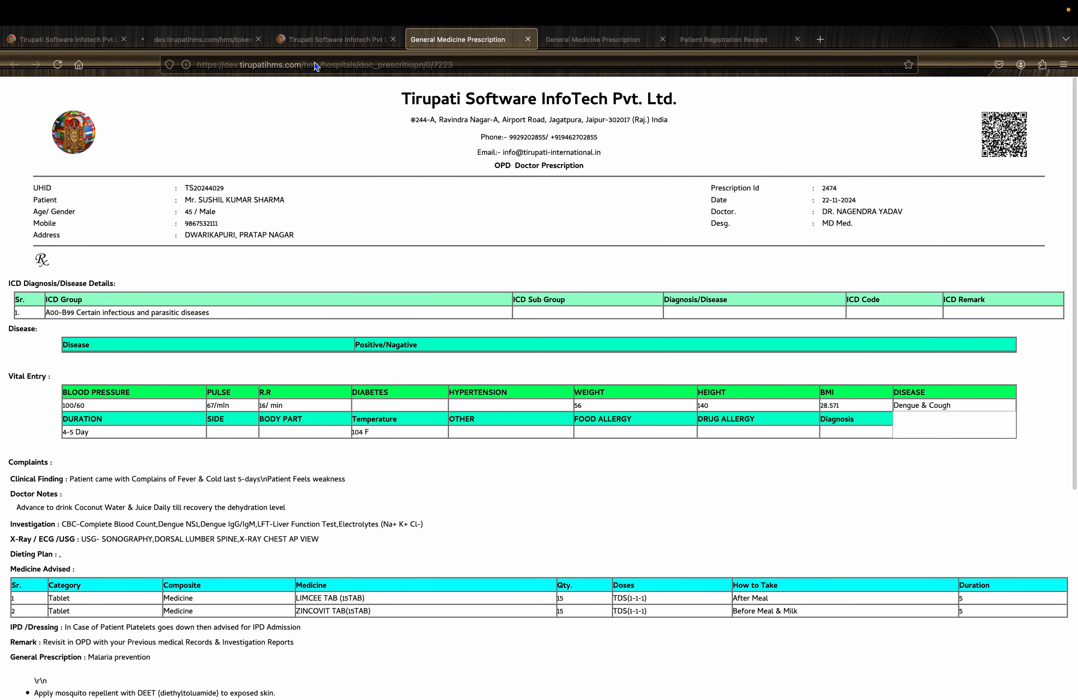
Leave the printed prescription, return to the clinic's home page and open the OP Billing module.
click(366, 38)
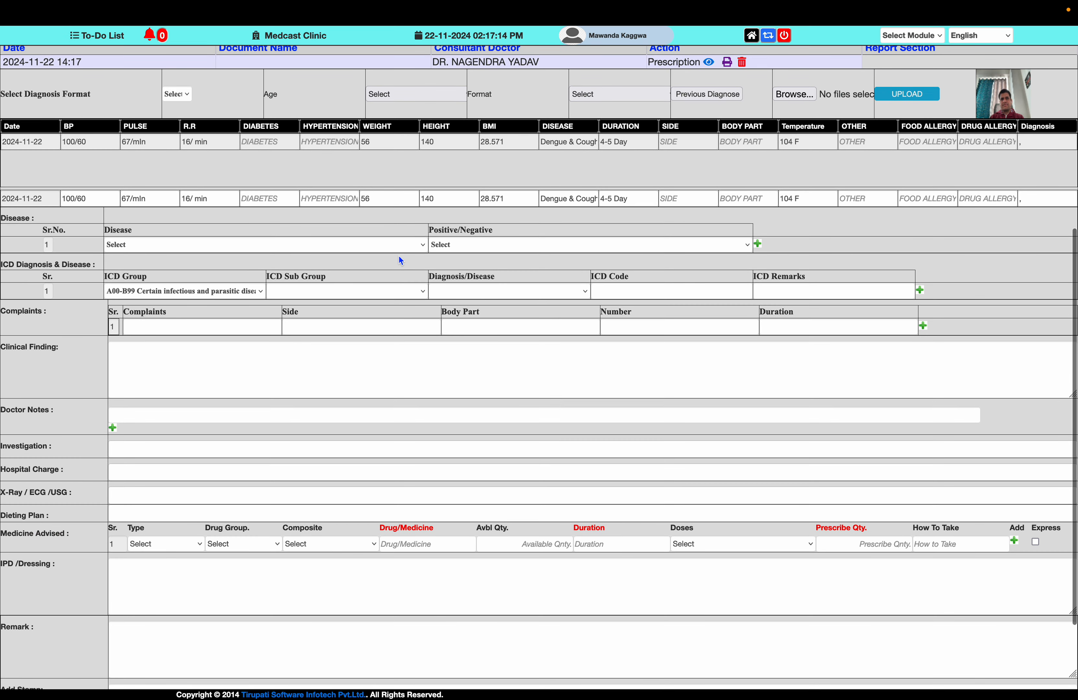
click(751, 35)
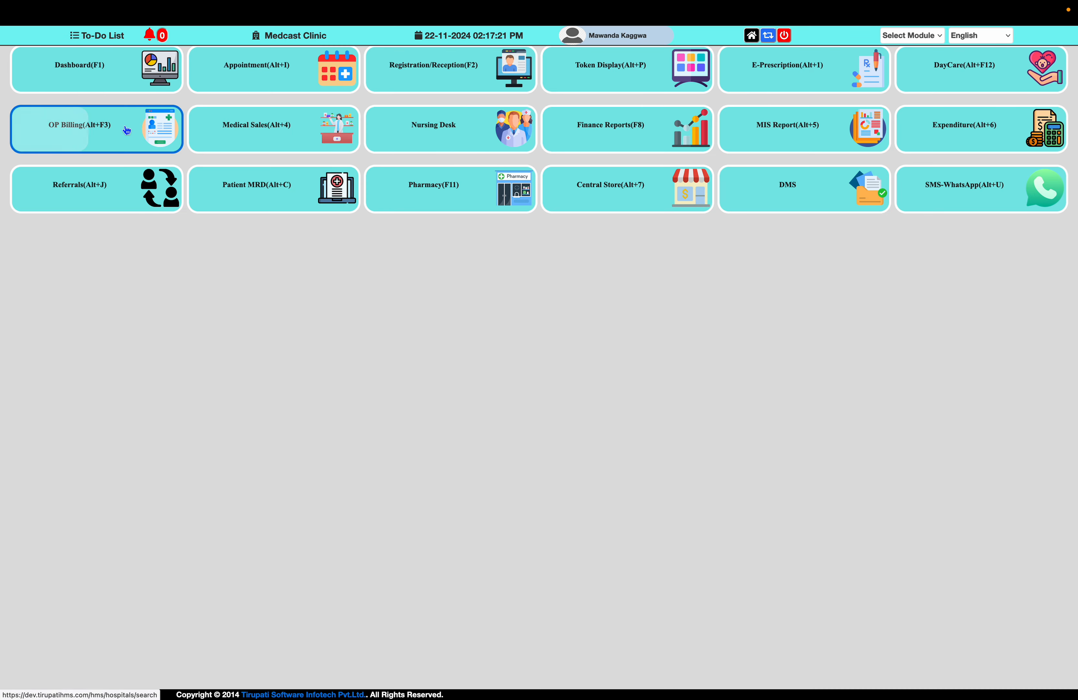
click(118, 131)
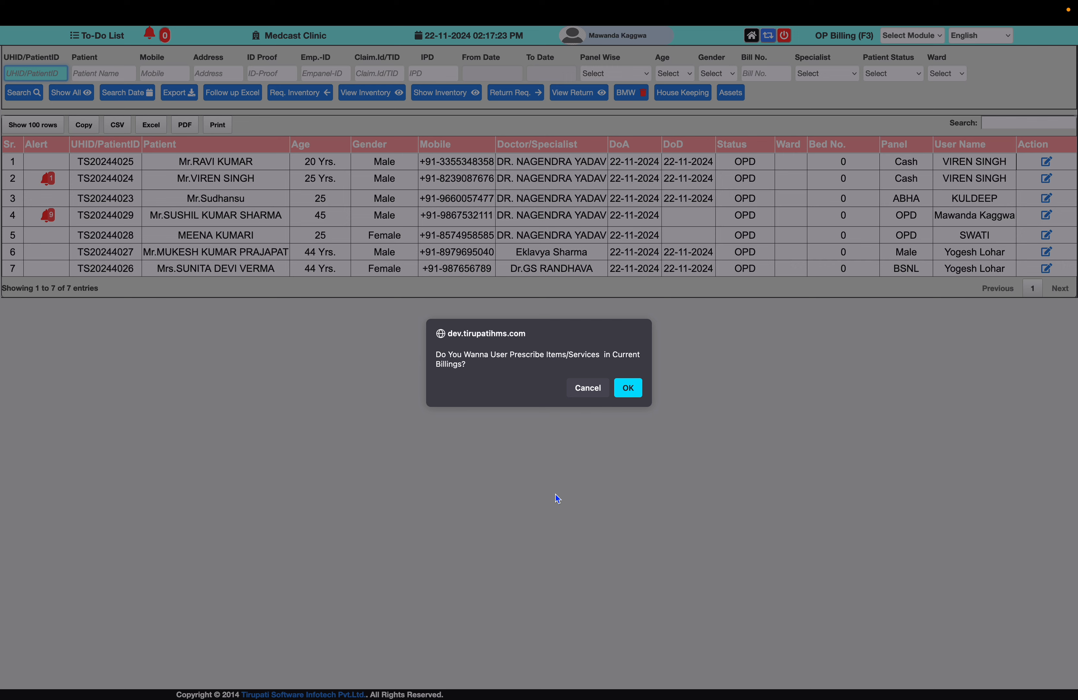